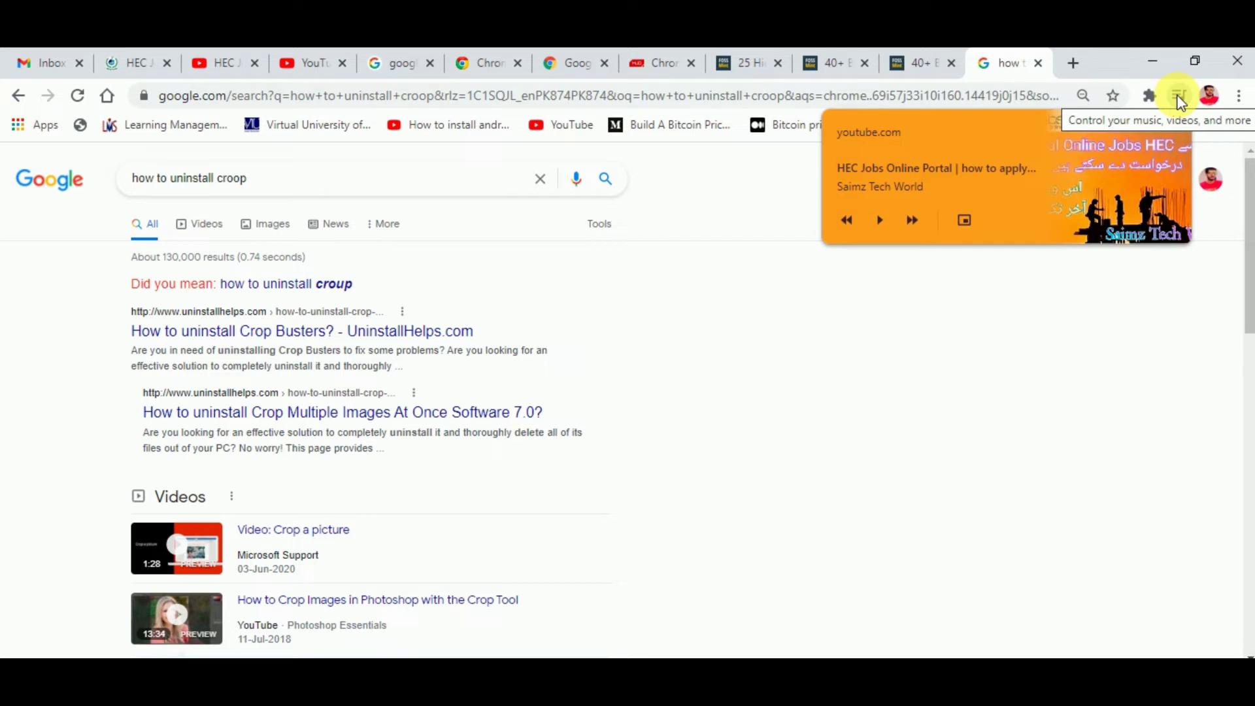
- Dismiss the media control card for the YouTube video
mouse_move(1119, 146)
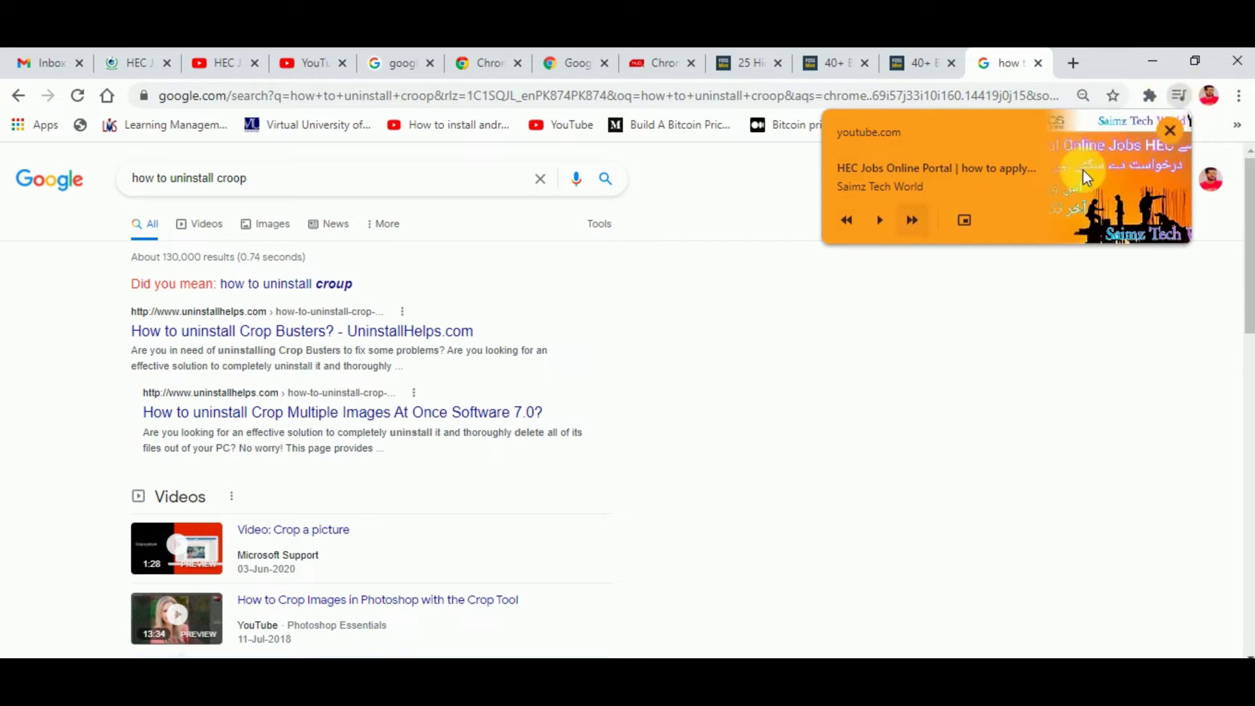
click(1171, 133)
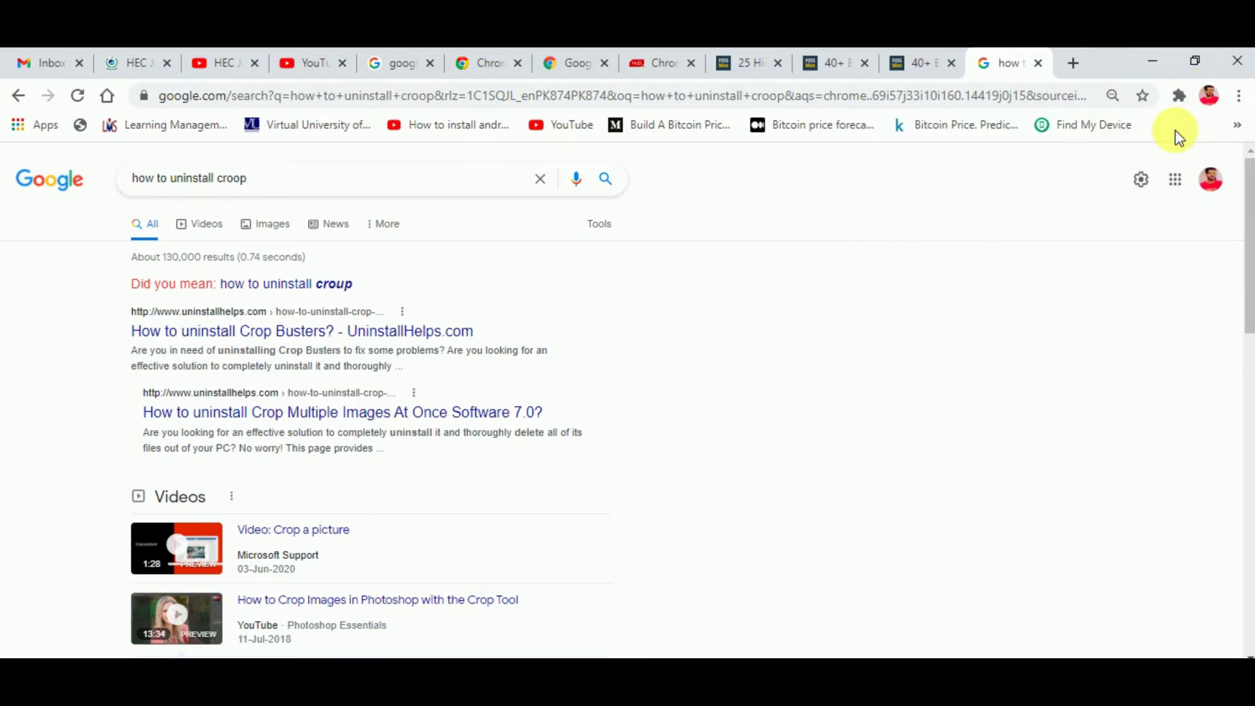
- Open the On startup settings in a new tab, review the startup page options, and close the settings tab
click(1074, 64)
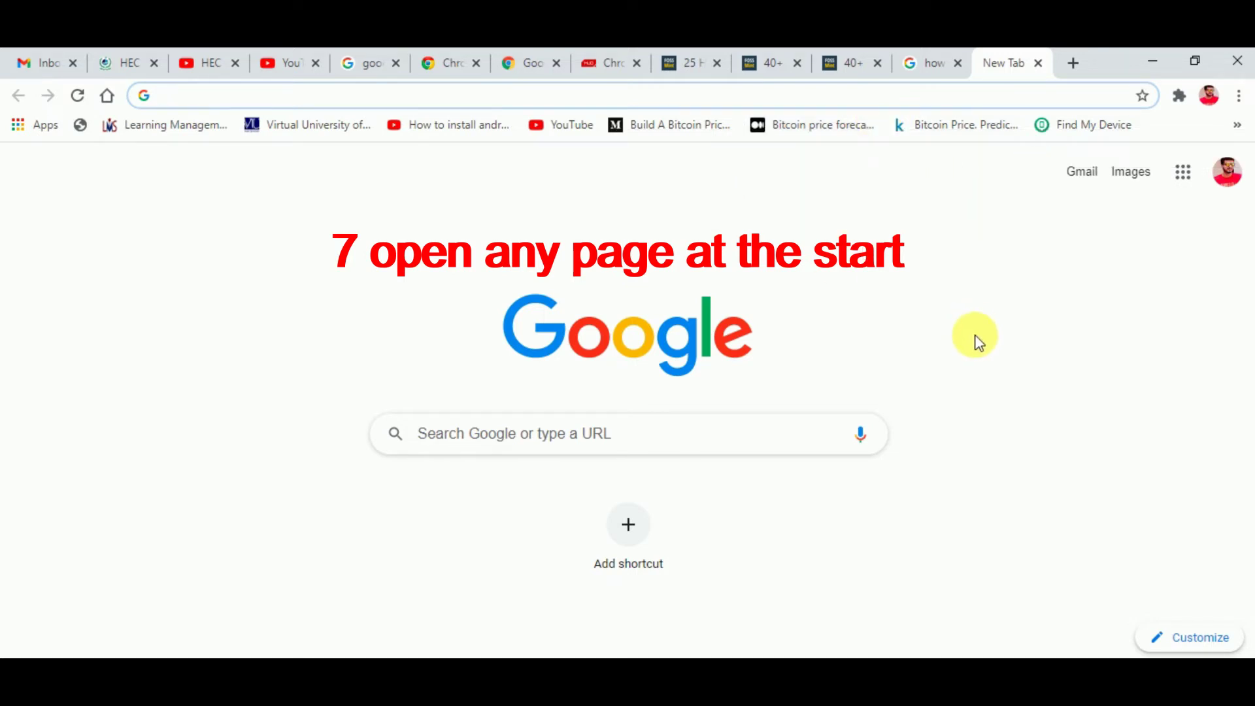
click(1240, 98)
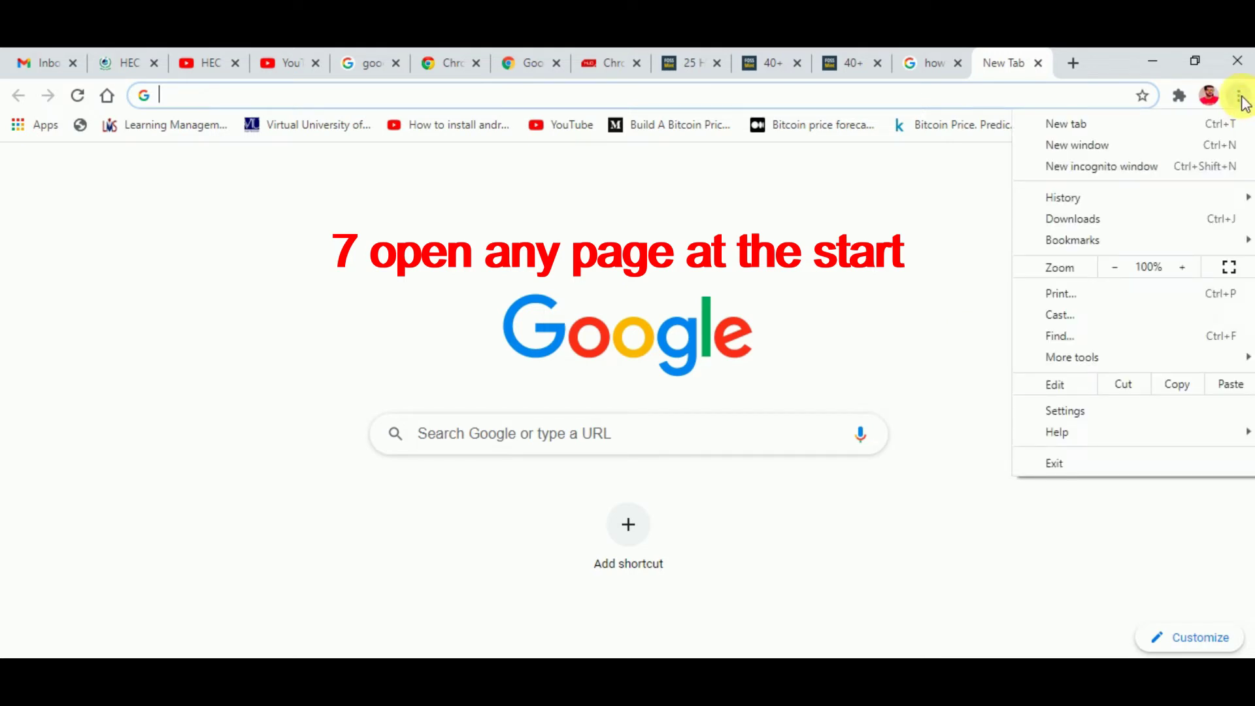
click(1073, 409)
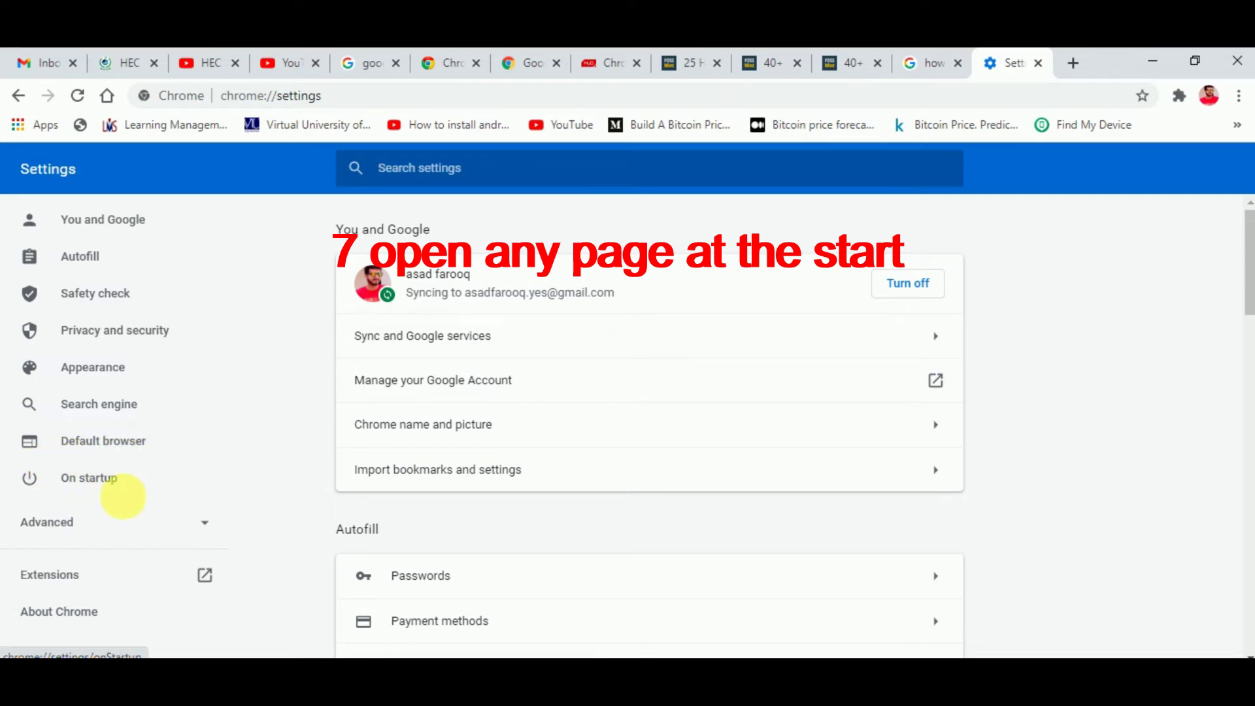
click(99, 480)
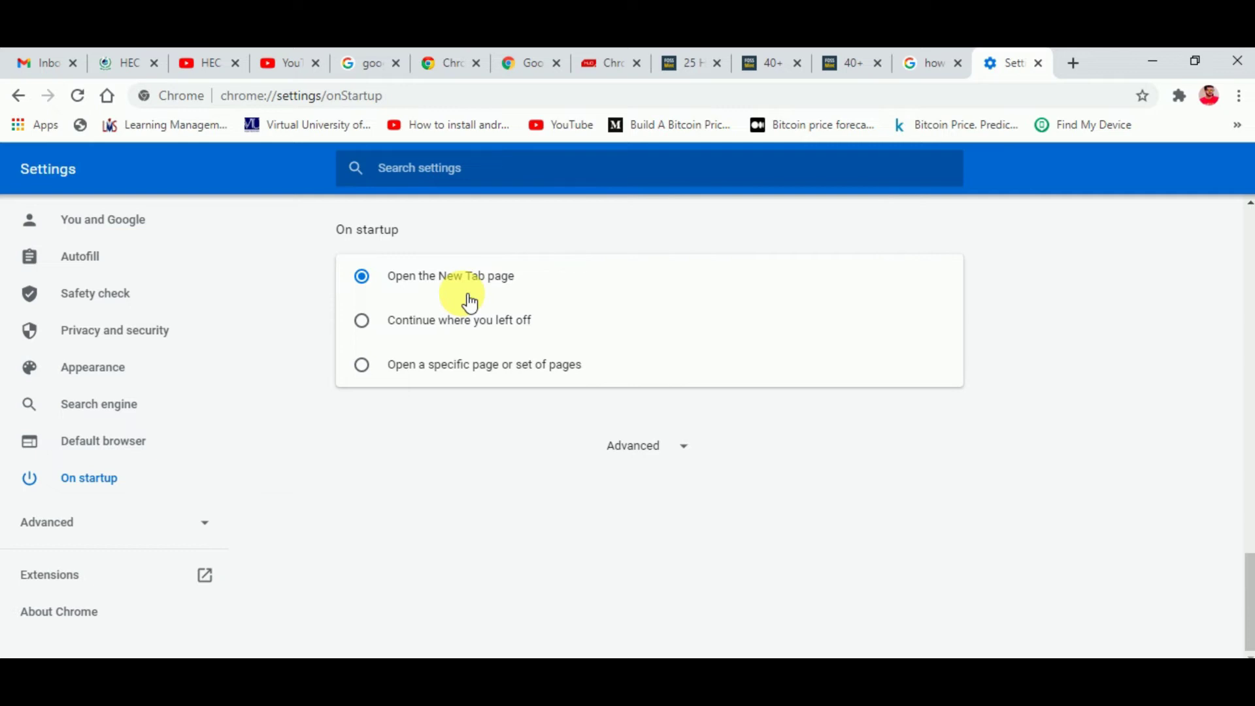
click(1040, 62)
- Open a new blank tab and pin it
click(1073, 62)
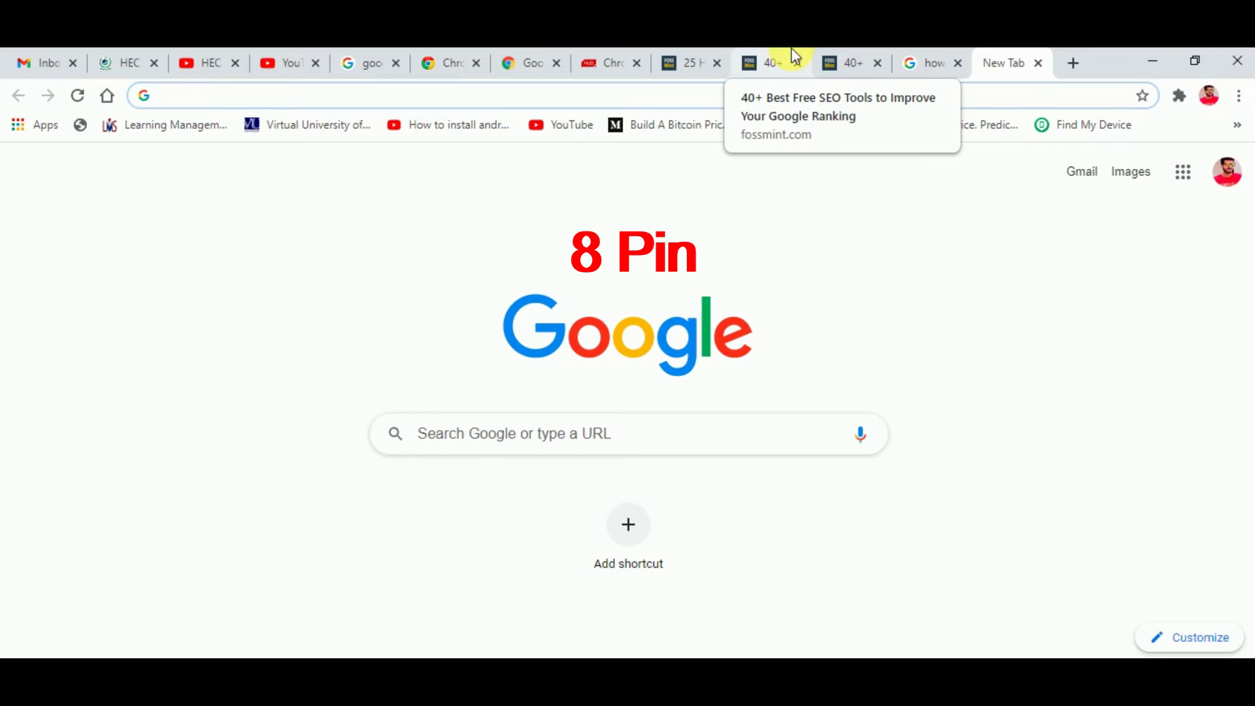
click(761, 63)
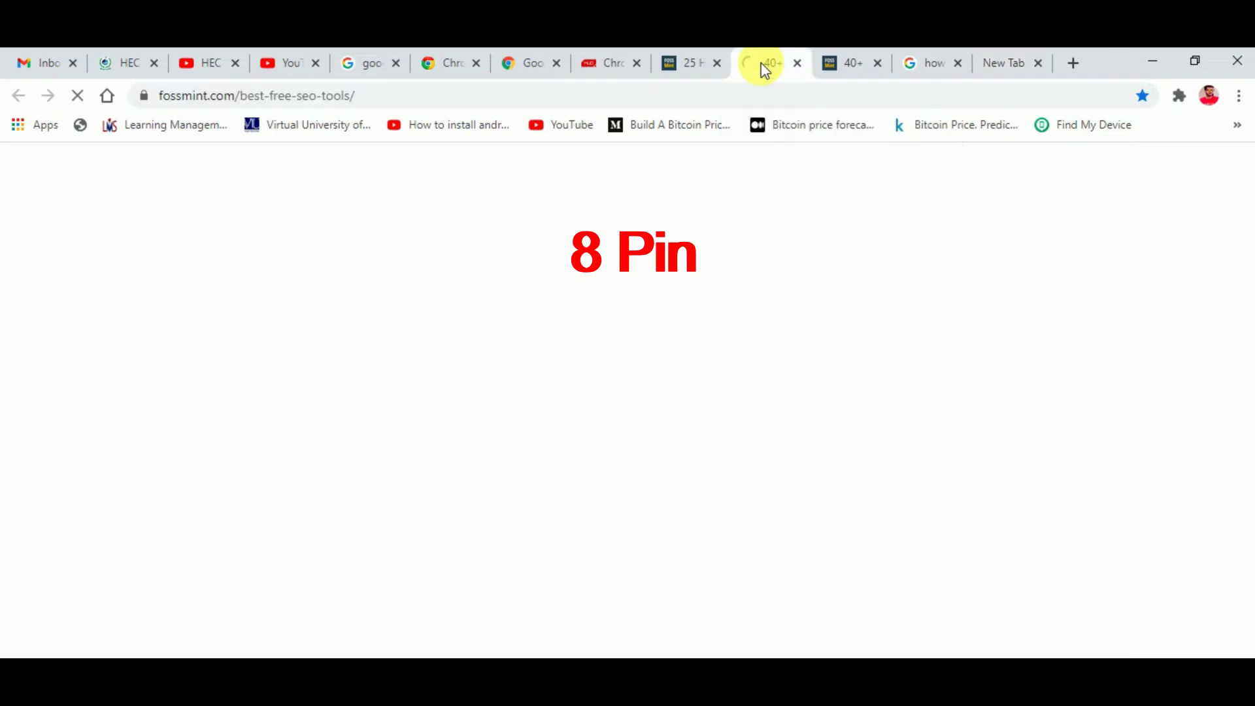
click(1005, 64)
right_click(1005, 63)
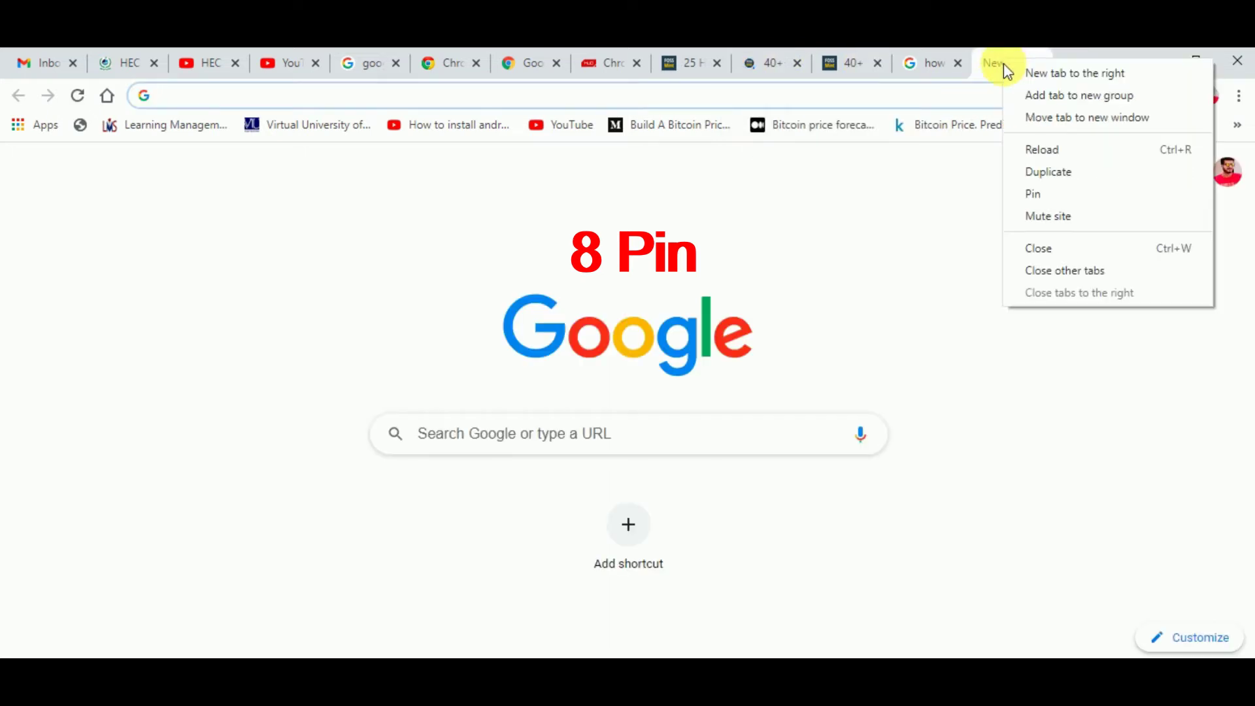
click(1041, 199)
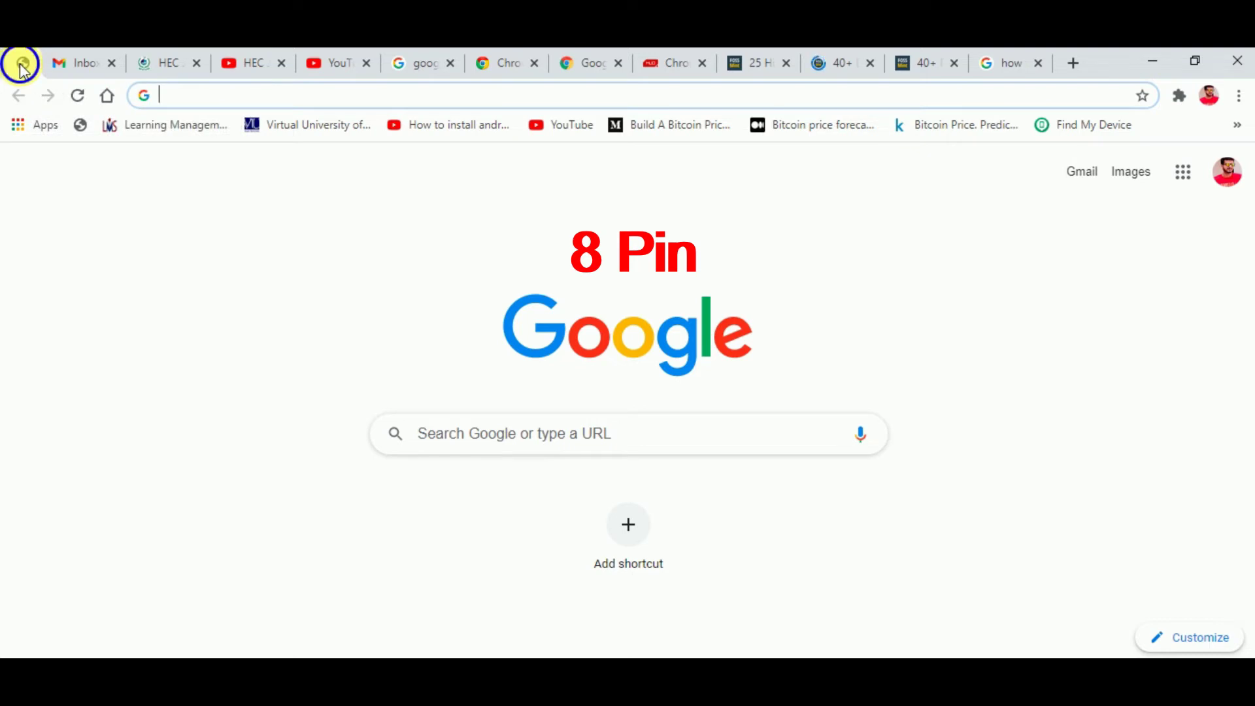
- Unpin the pinned New Tab
right_click(22, 64)
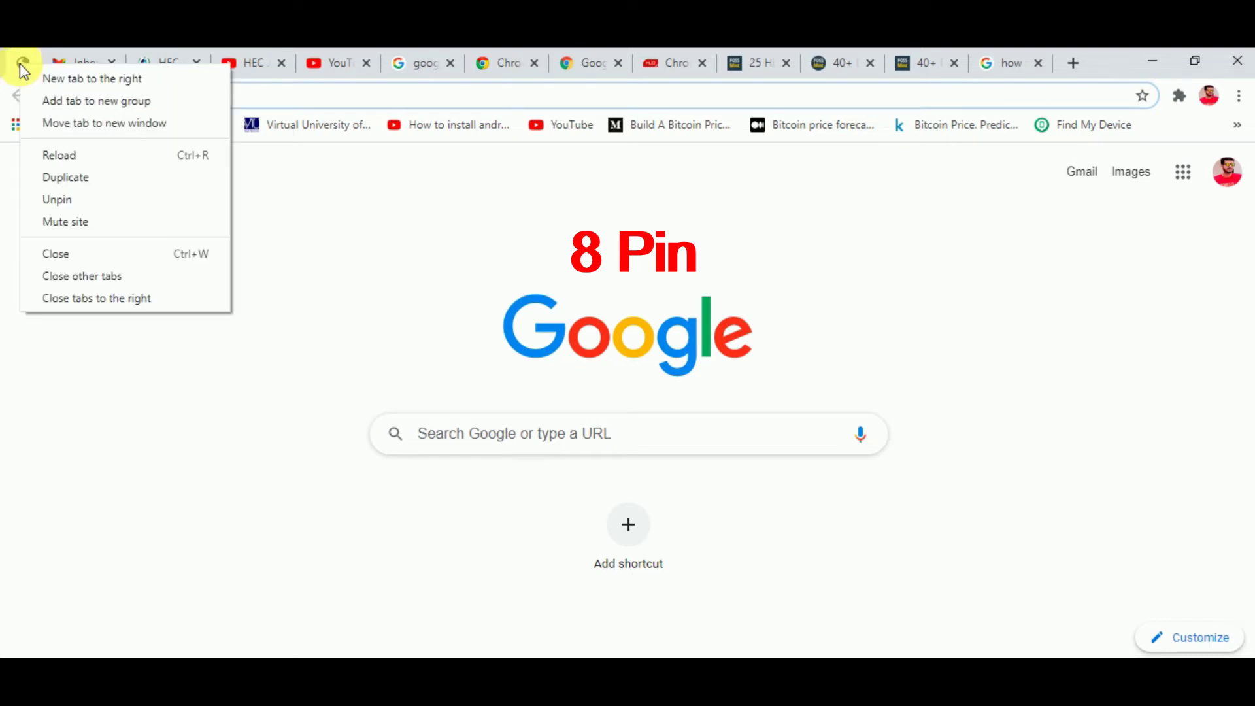
click(69, 198)
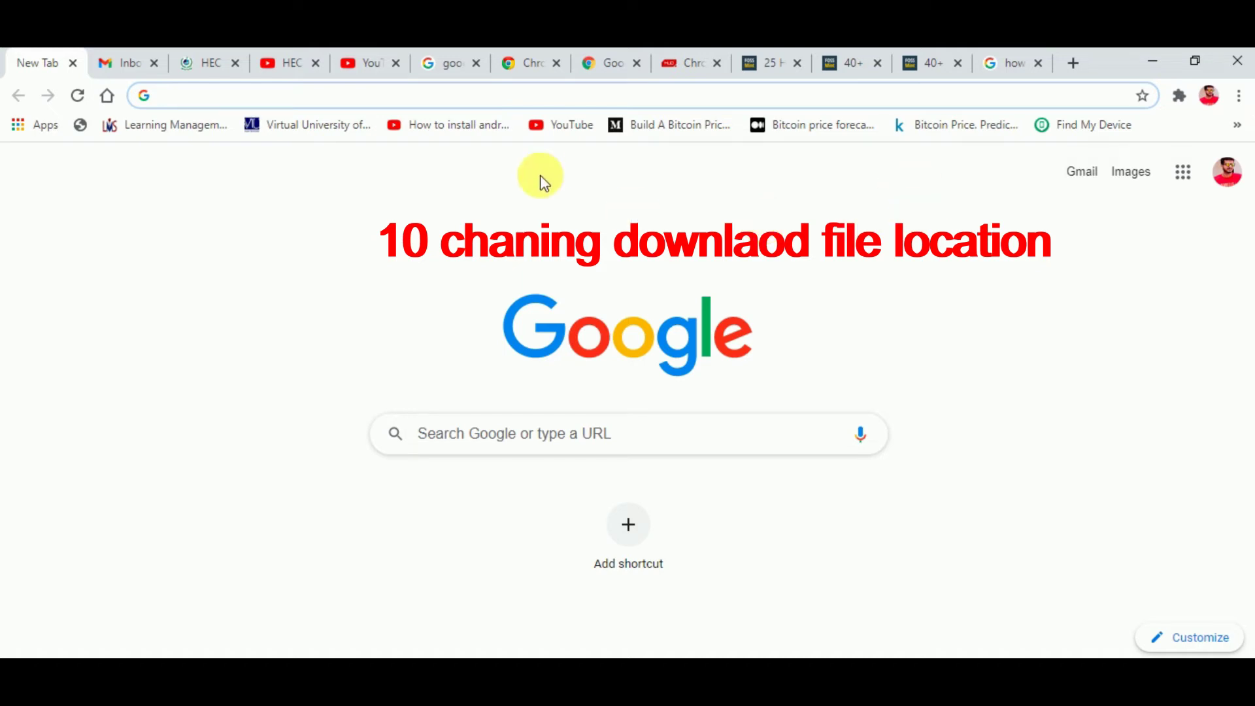
- Open the Downloads section of the advanced browser settings
click(1240, 99)
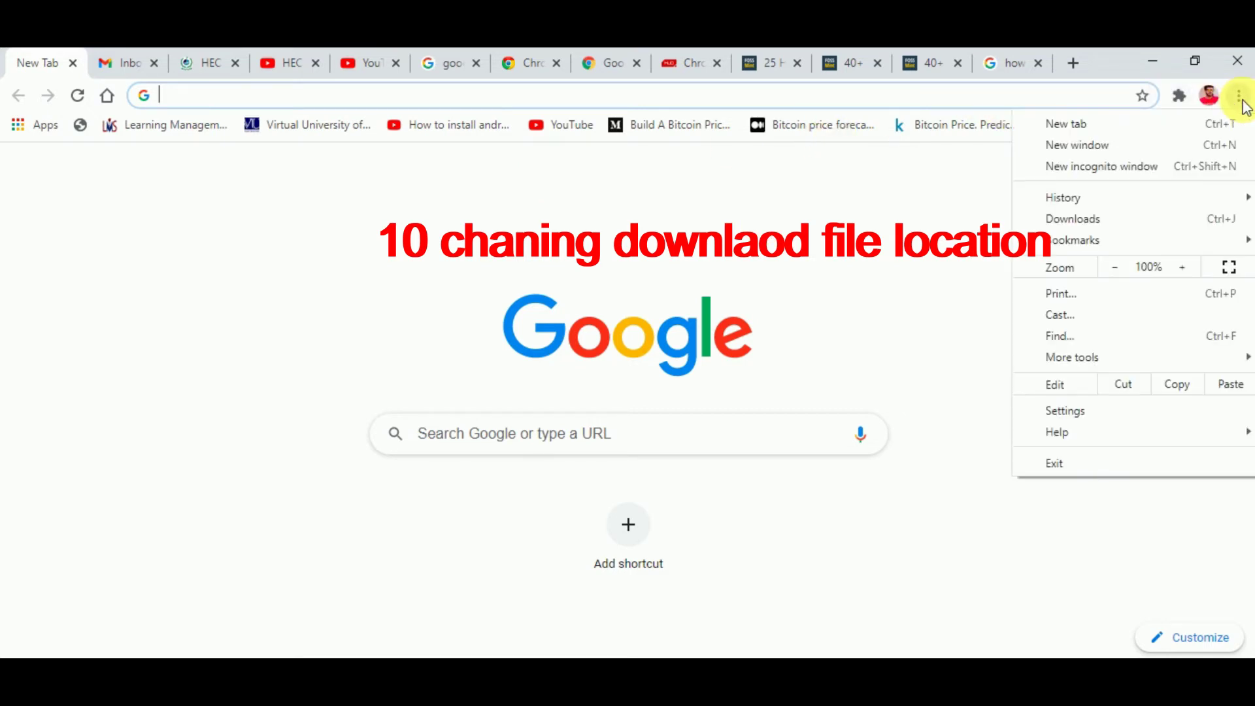
click(1088, 410)
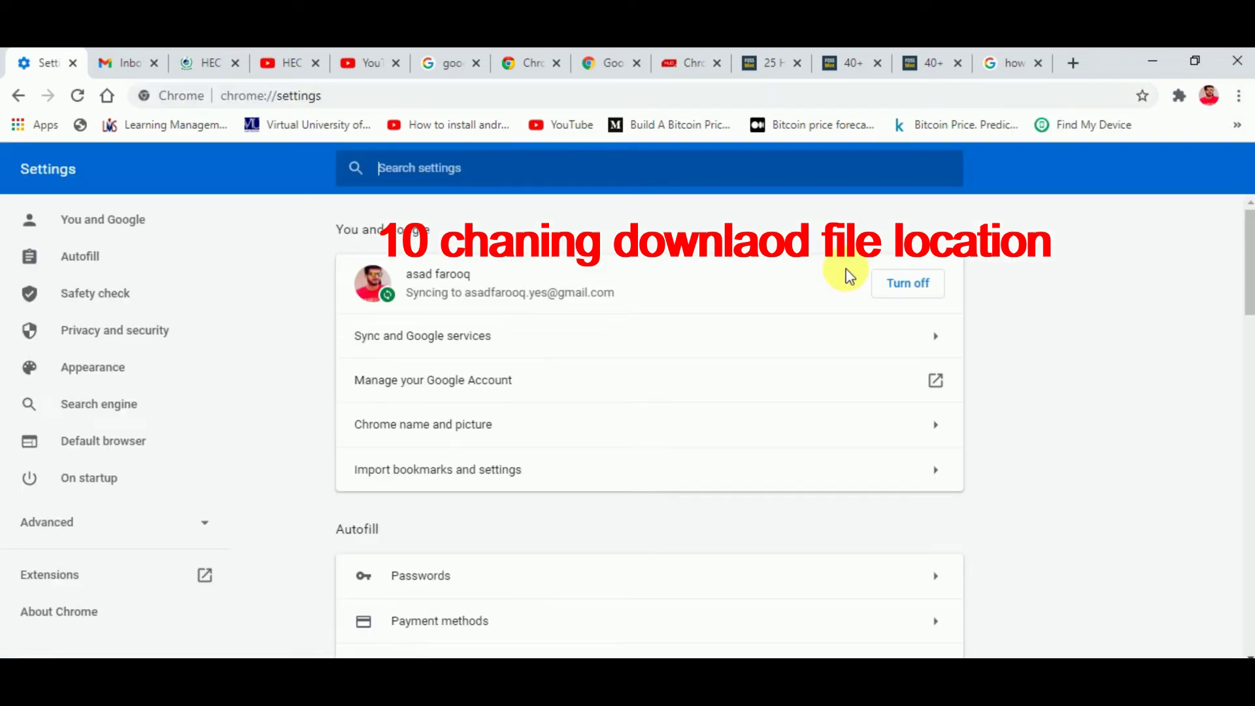
click(70, 527)
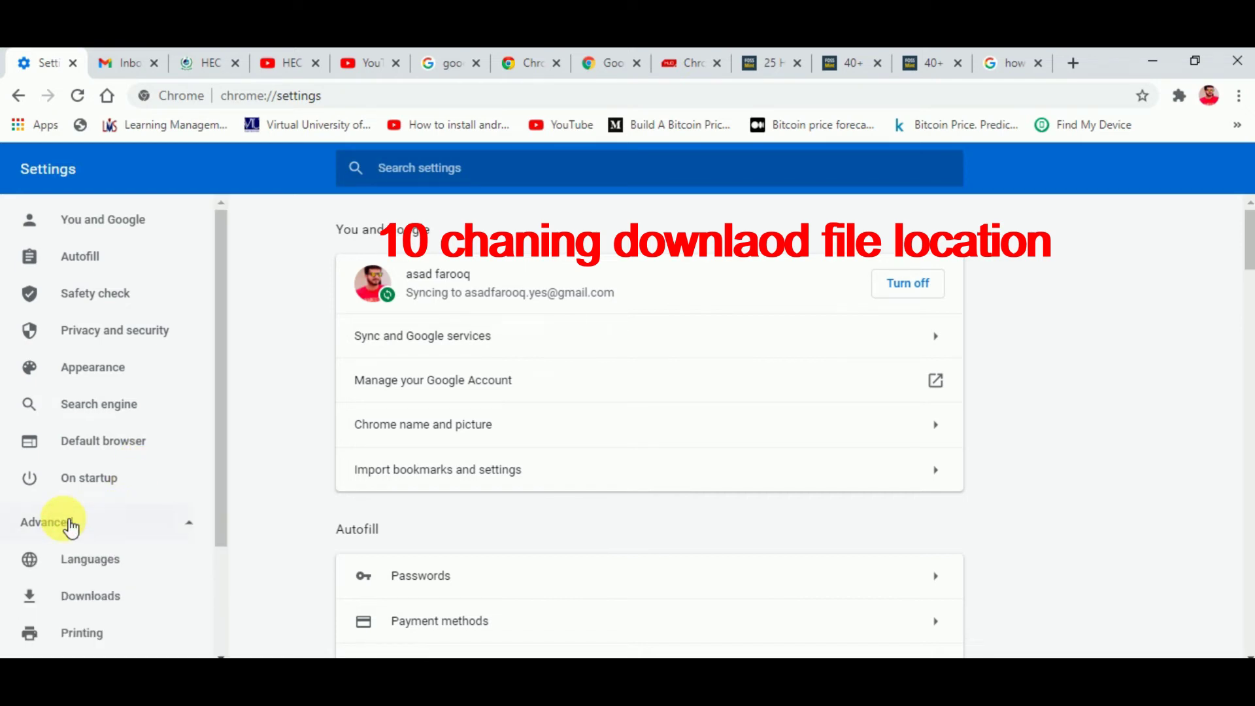
click(98, 596)
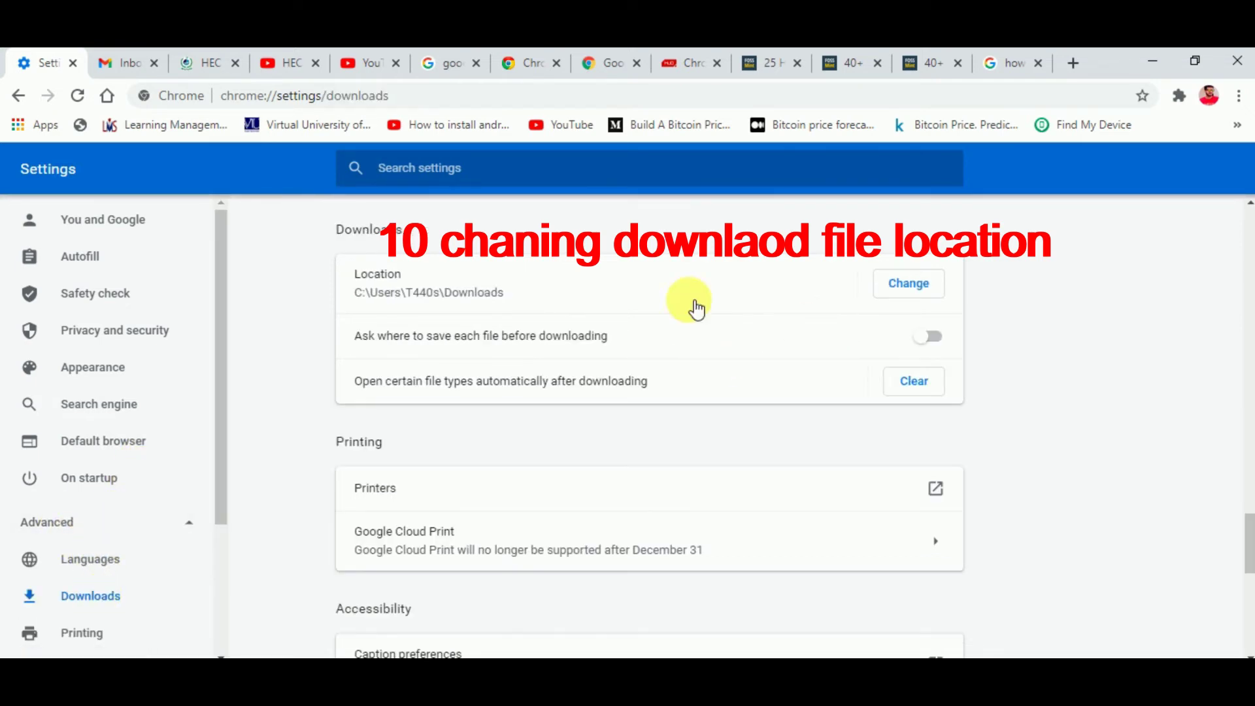
- Look through the folders available for the download location, cancel the choice, and return to the New Tab page
click(919, 289)
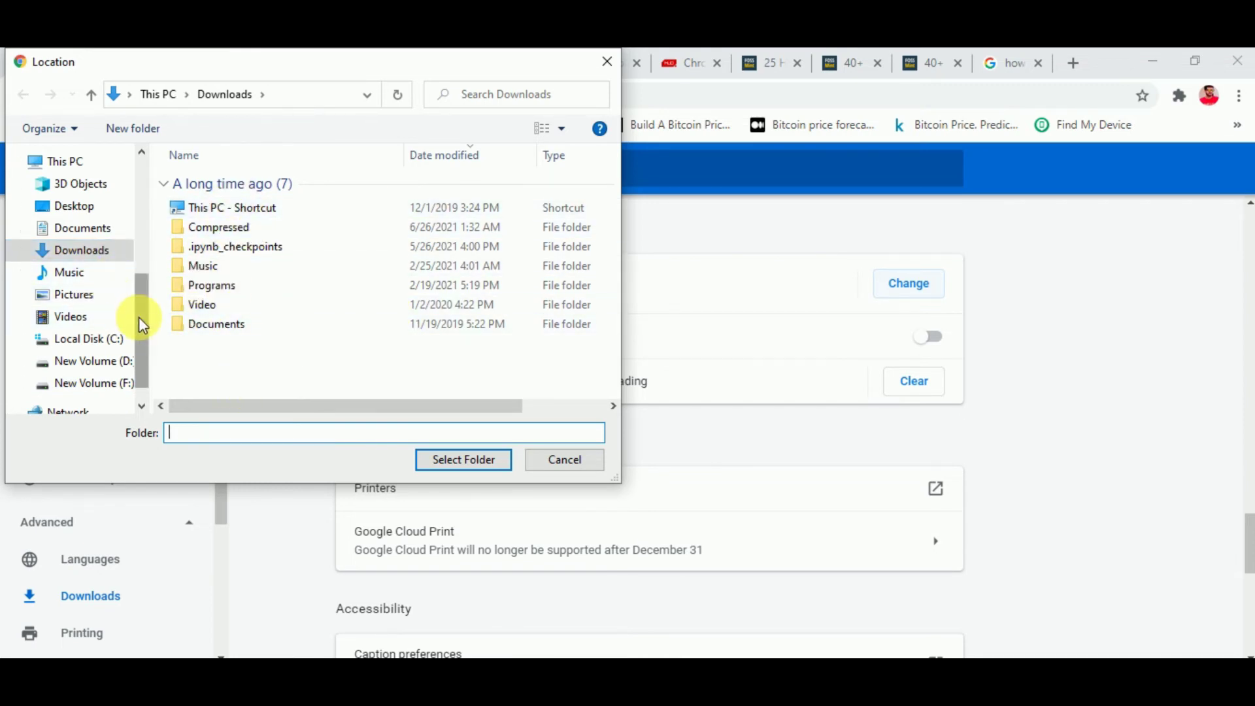
scroll(138, 318, down, 1)
scroll(139, 312, up, 1)
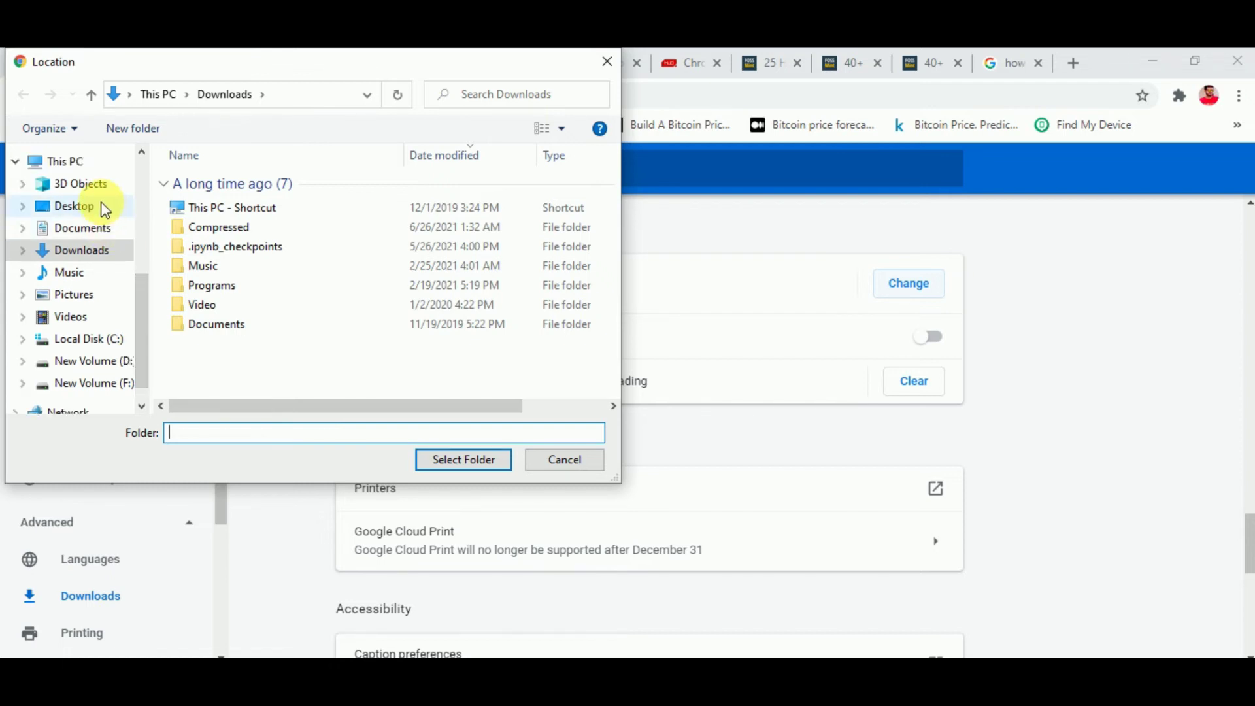
click(608, 70)
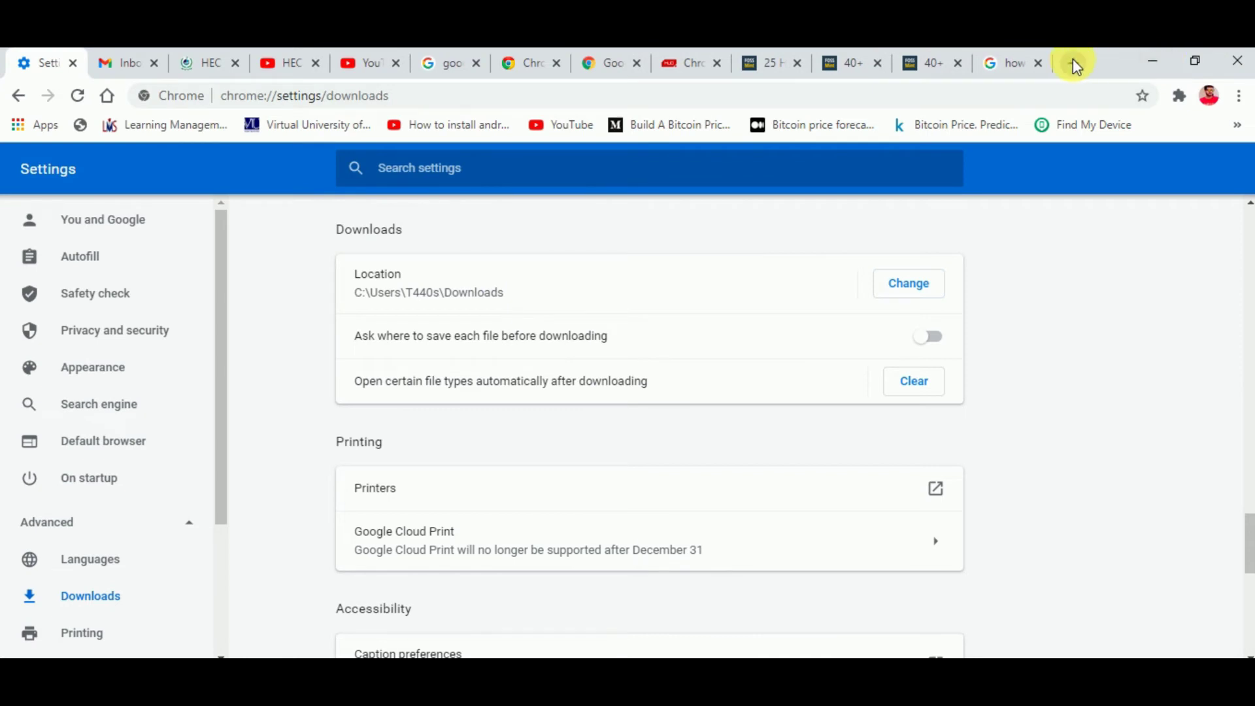
click(18, 96)
click(19, 96)
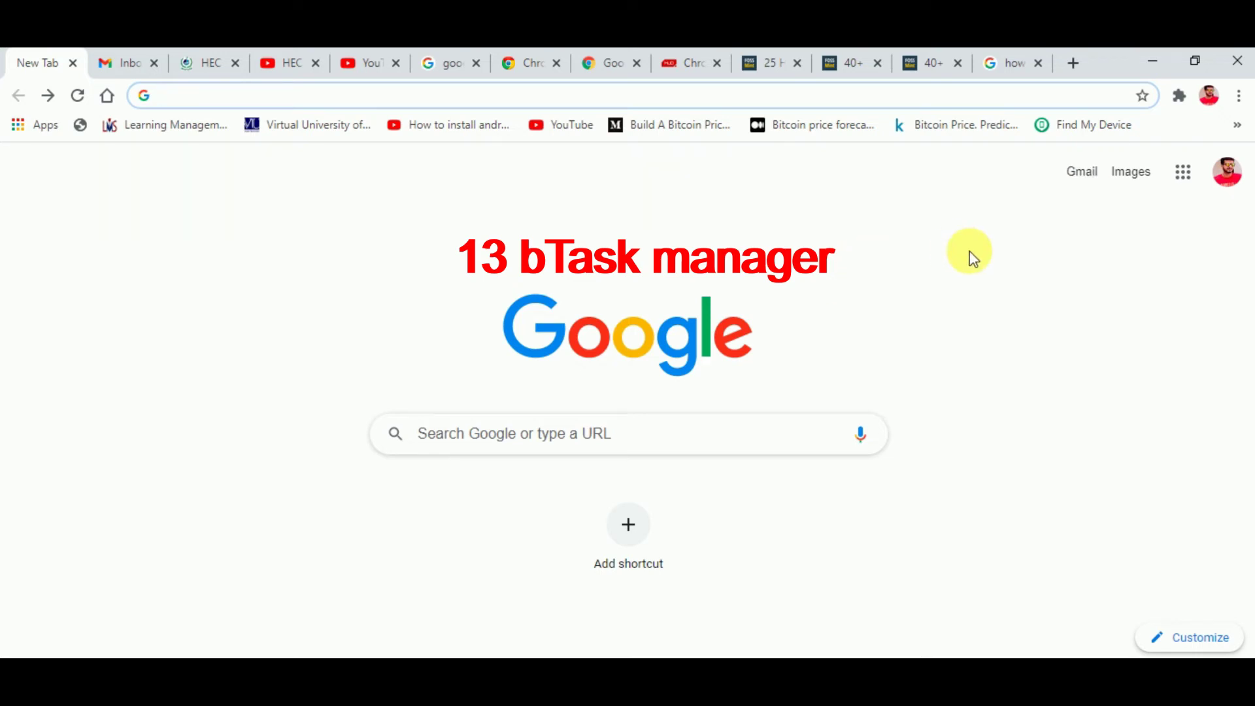
- Open the browser's built-in Task Manager
click(1241, 99)
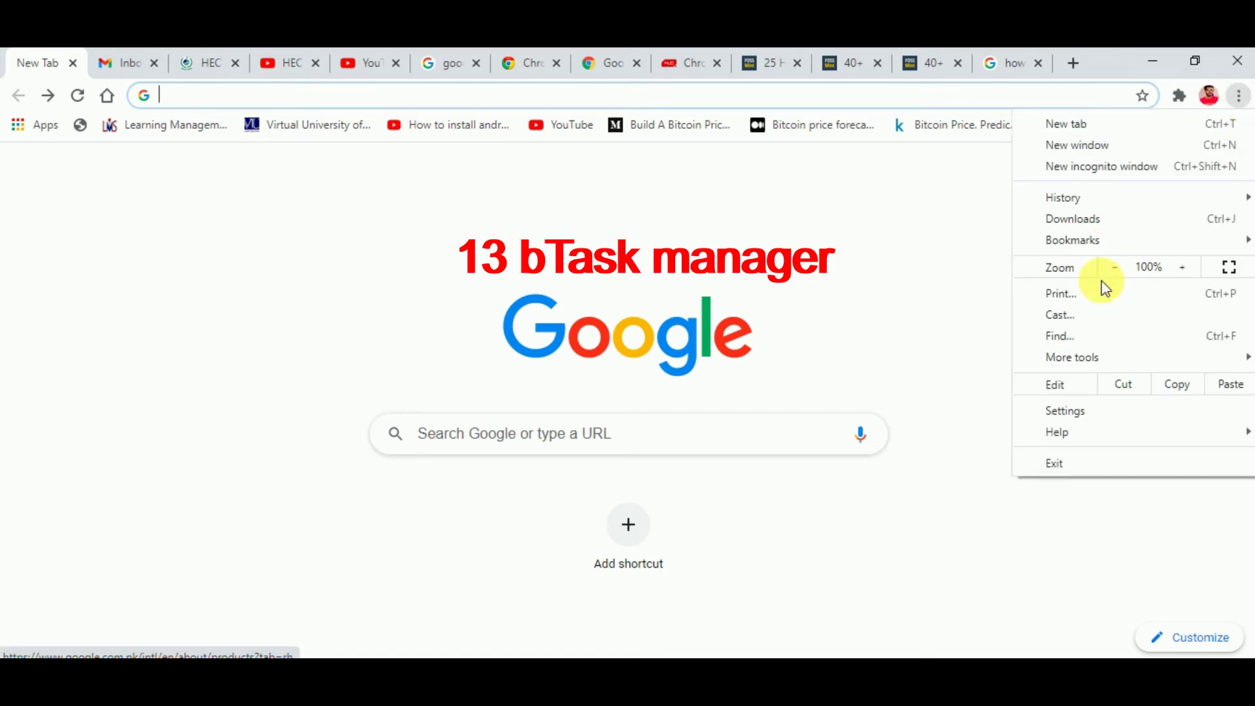
mouse_move(1075, 361)
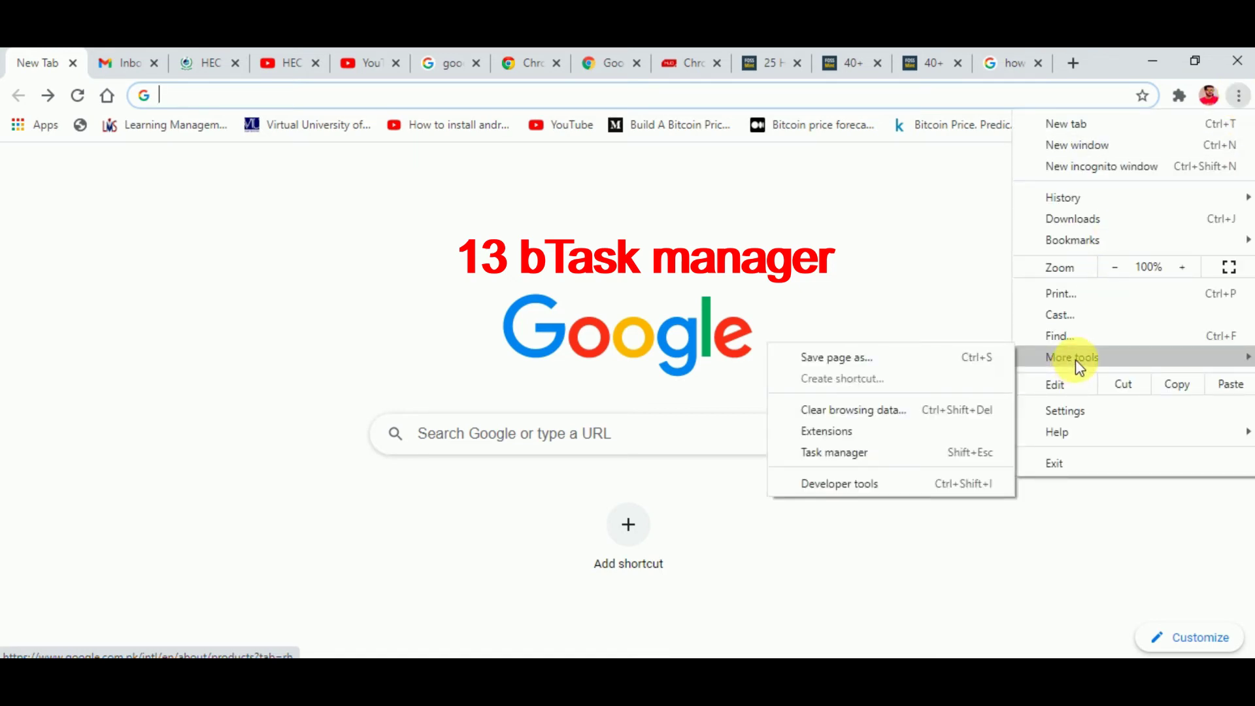
click(862, 457)
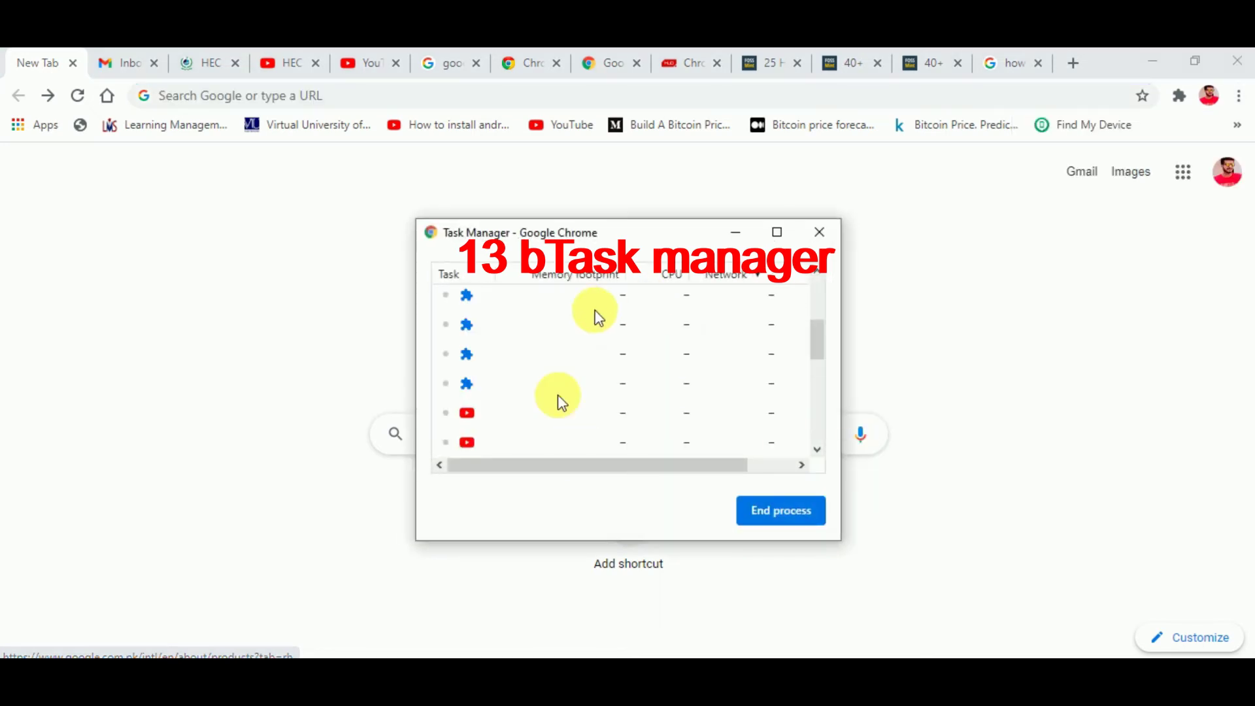
- Examine the browser processes sorted by memory footprint and by network usage, and close the Task Manager
click(458, 274)
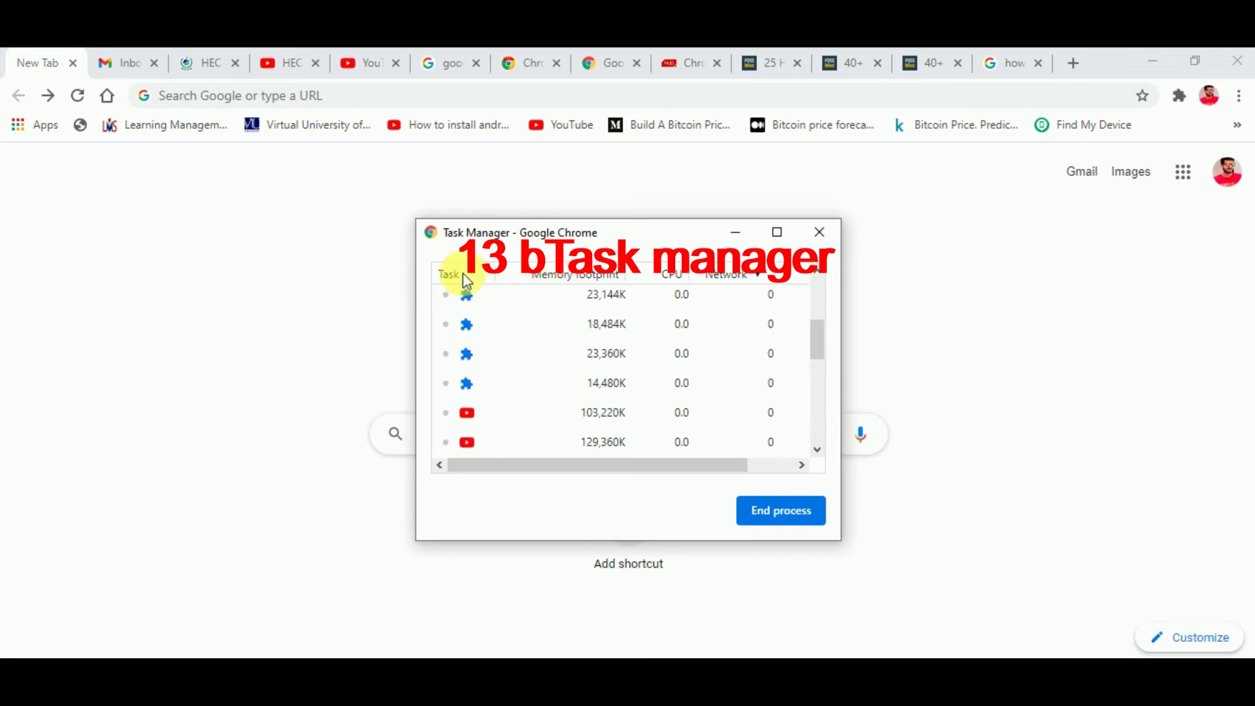
click(556, 278)
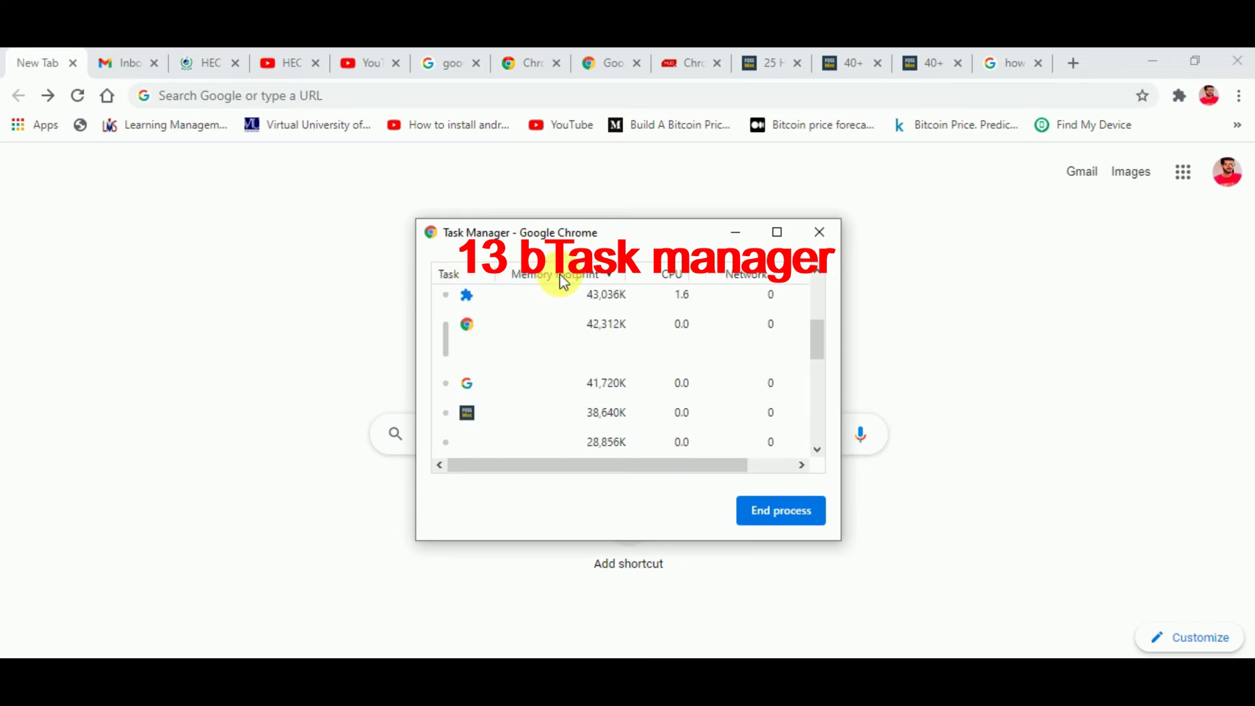
click(720, 280)
drag(816, 339, 809, 286)
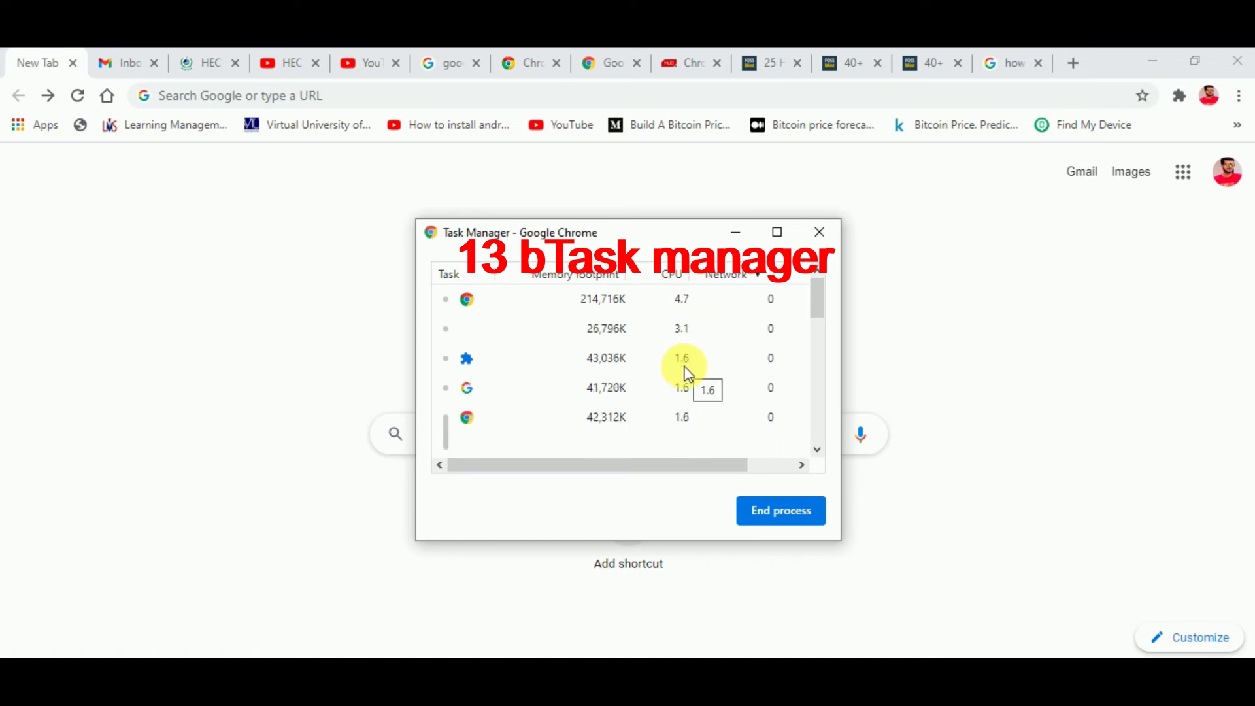
mouse_move(819, 293)
mouse_down()
mouse_move(826, 355)
mouse_move(817, 306)
mouse_up()
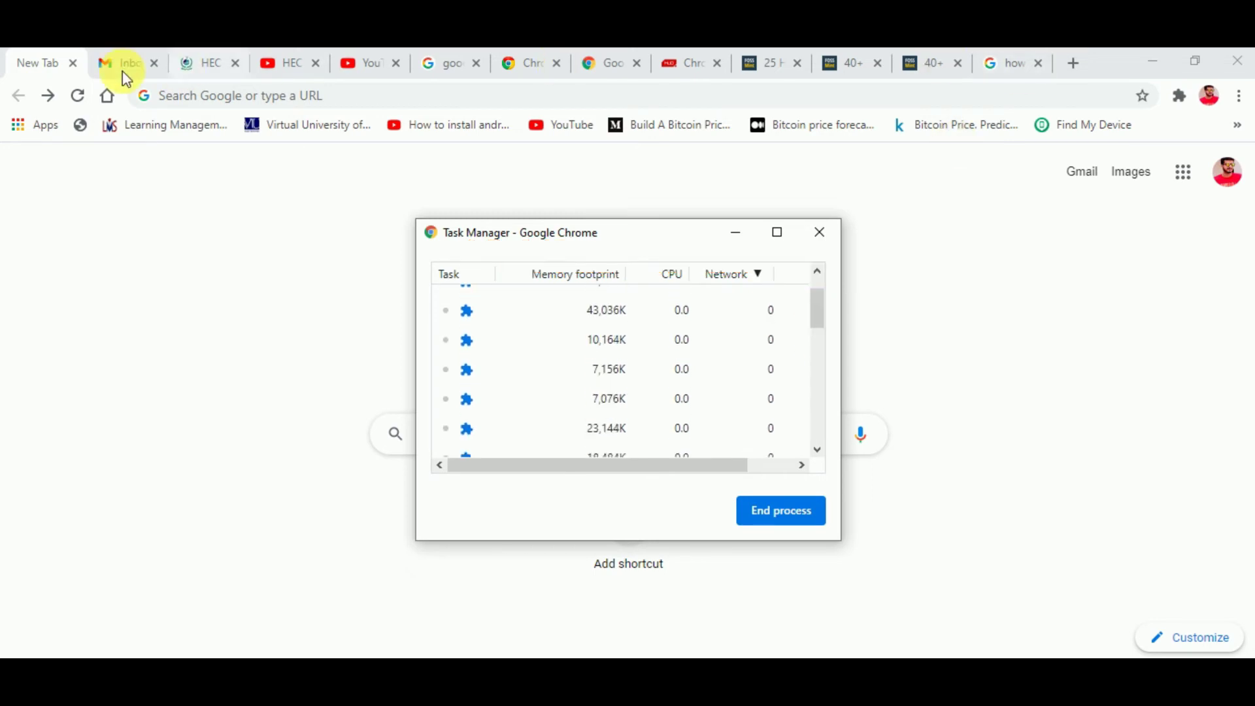
click(535, 346)
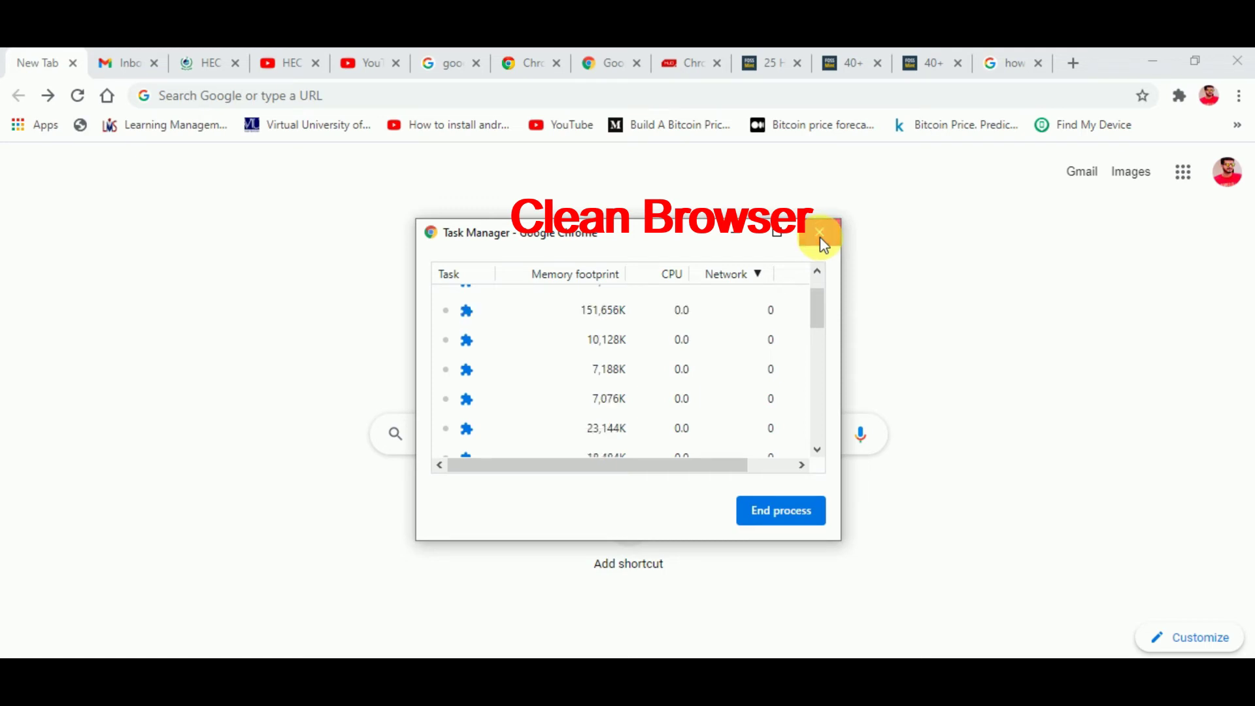
click(820, 237)
- Open the advanced Reset and clean up settings in a new tab
click(1075, 63)
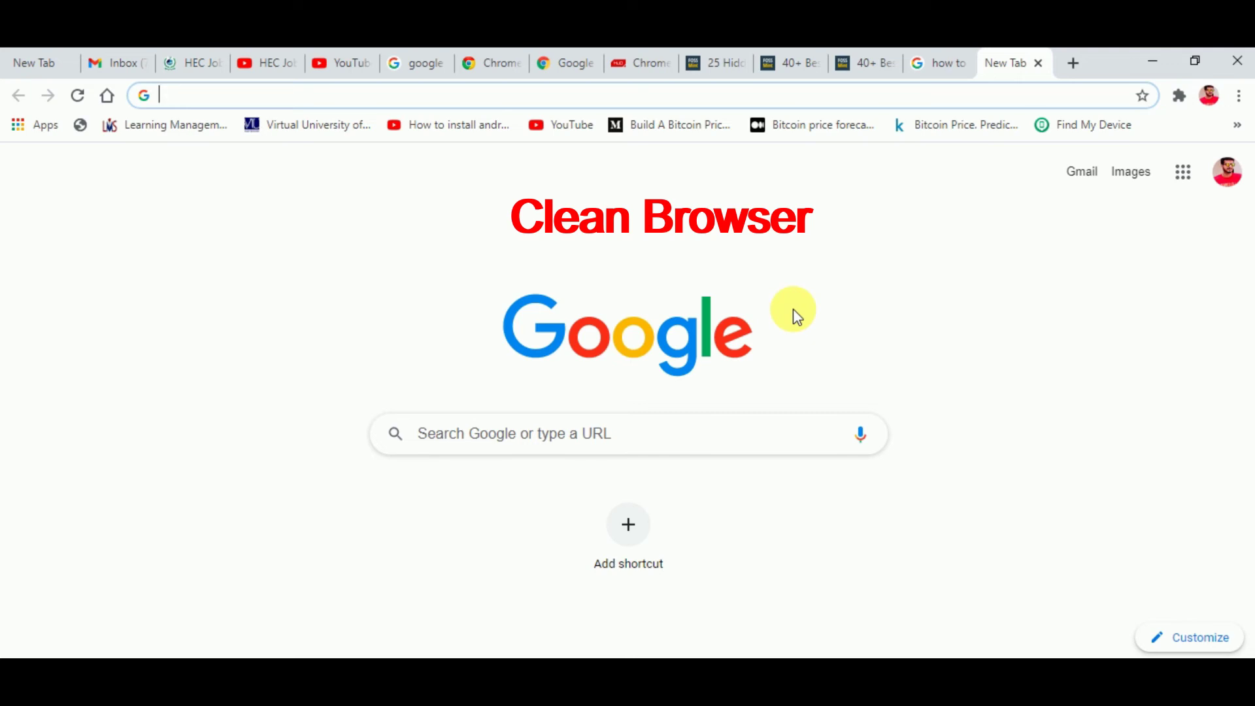
click(1239, 96)
click(1073, 414)
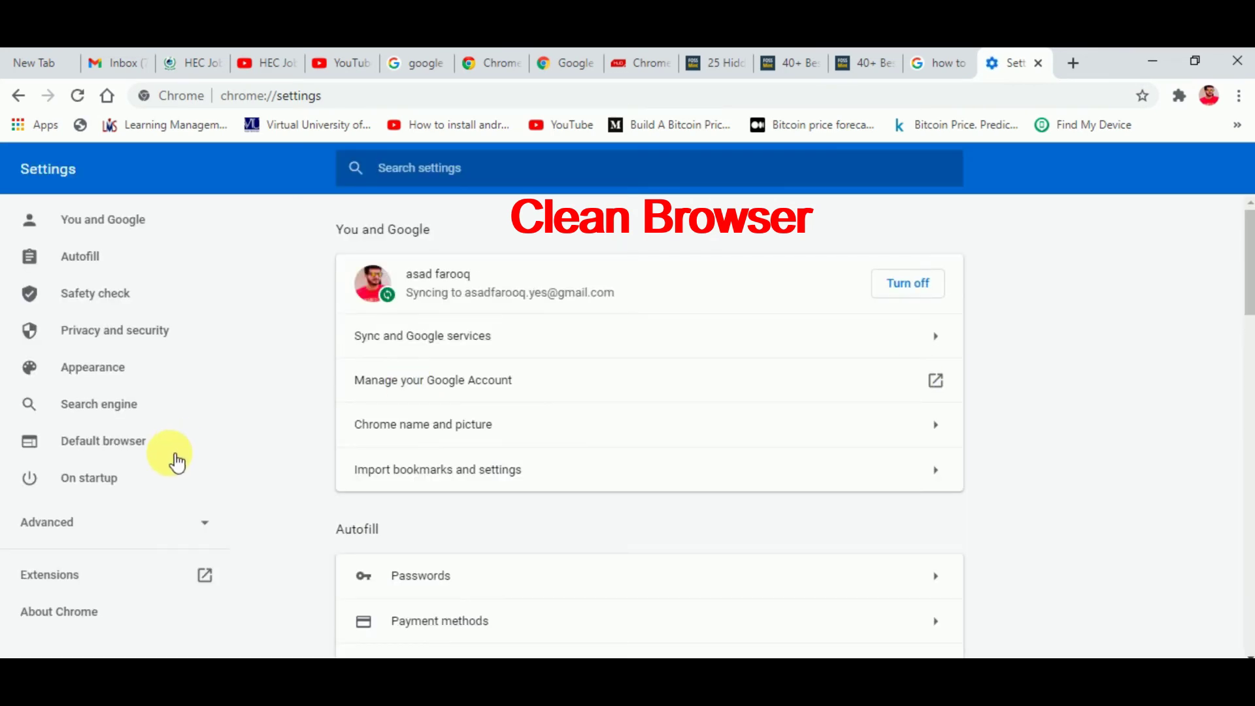
click(69, 527)
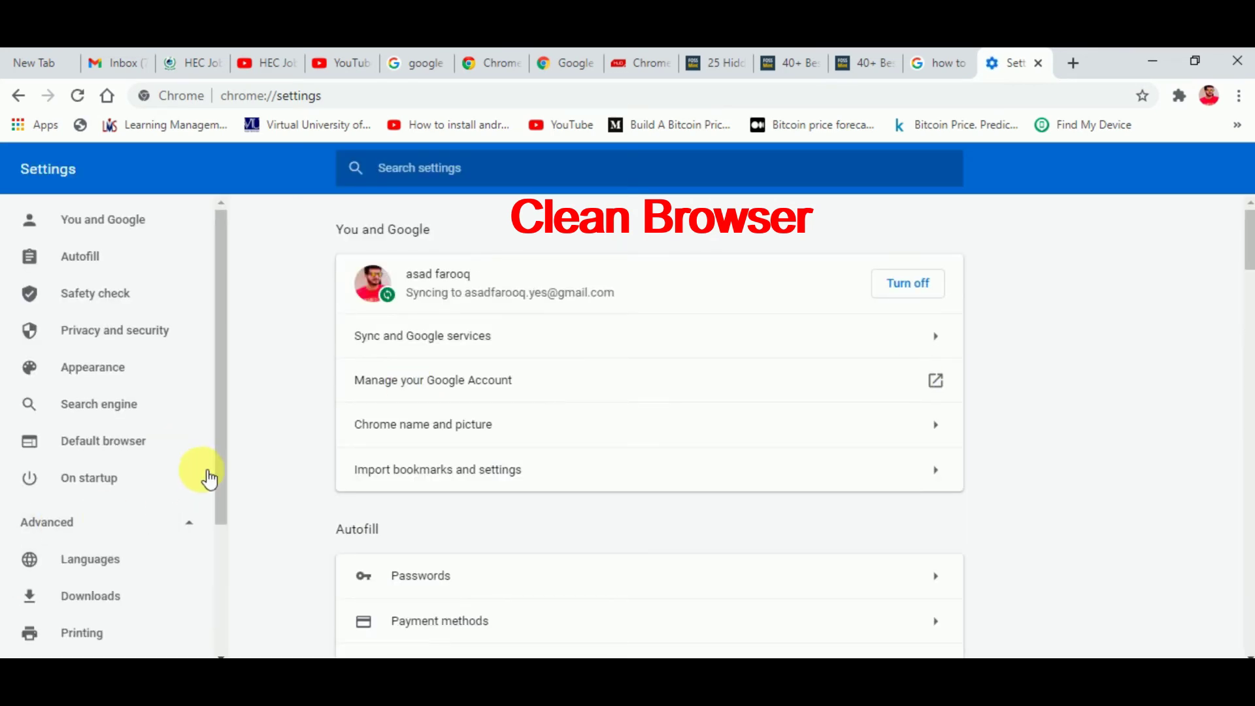
drag(221, 447, 219, 550)
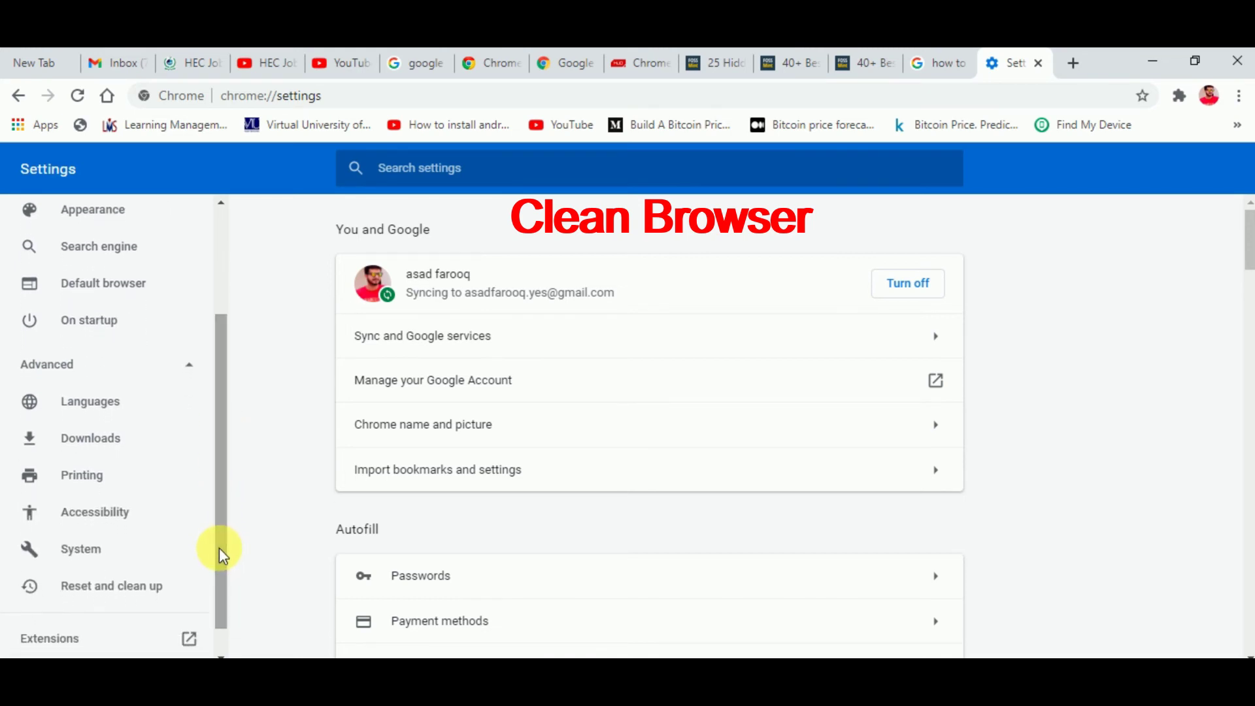
click(148, 597)
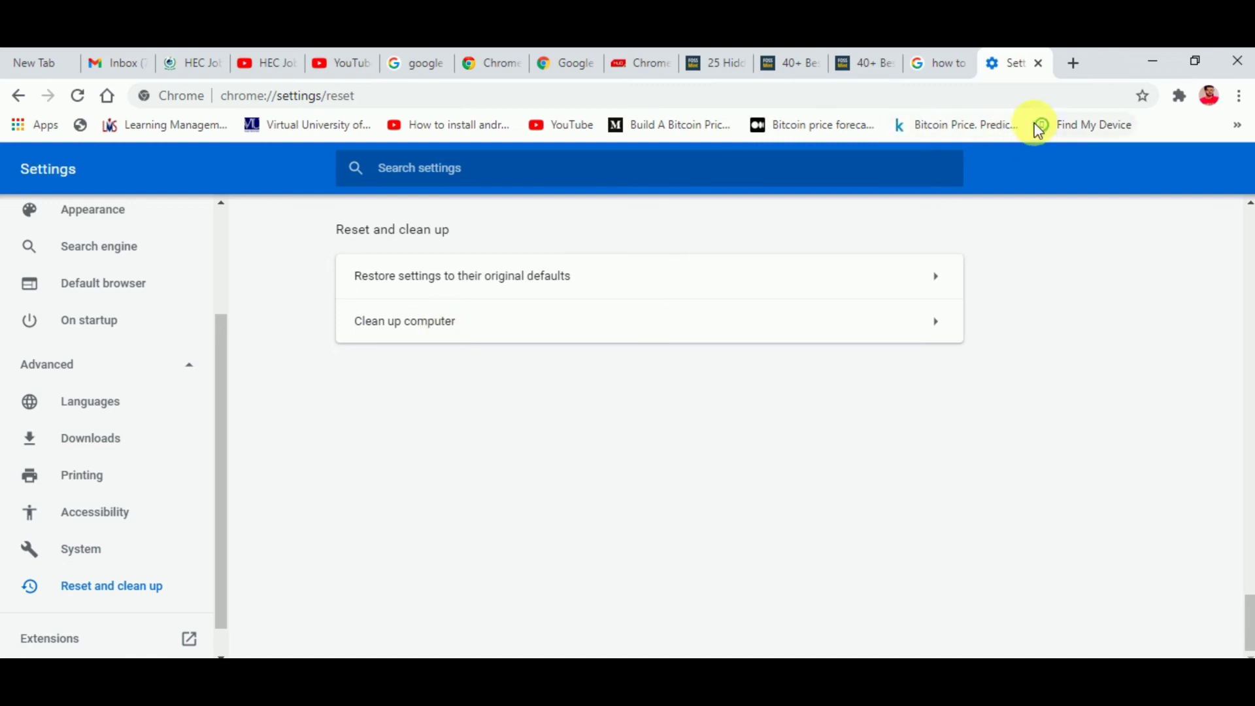
click(1073, 62)
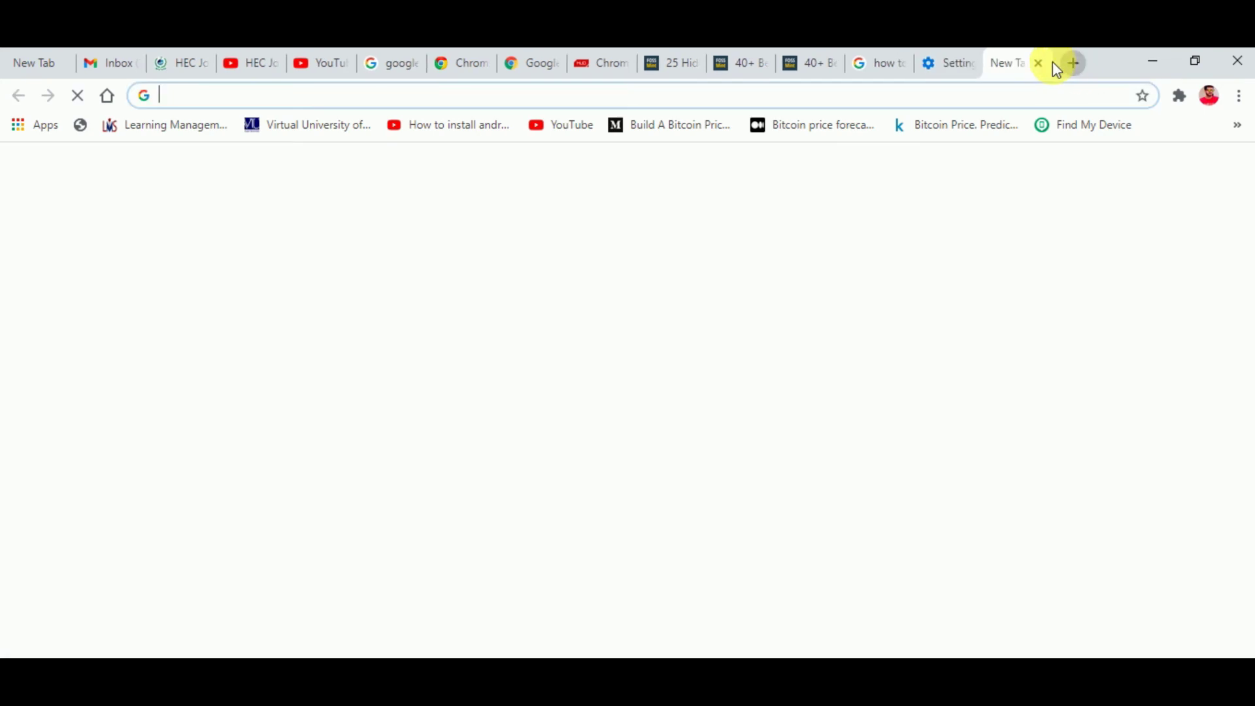
click(1038, 64)
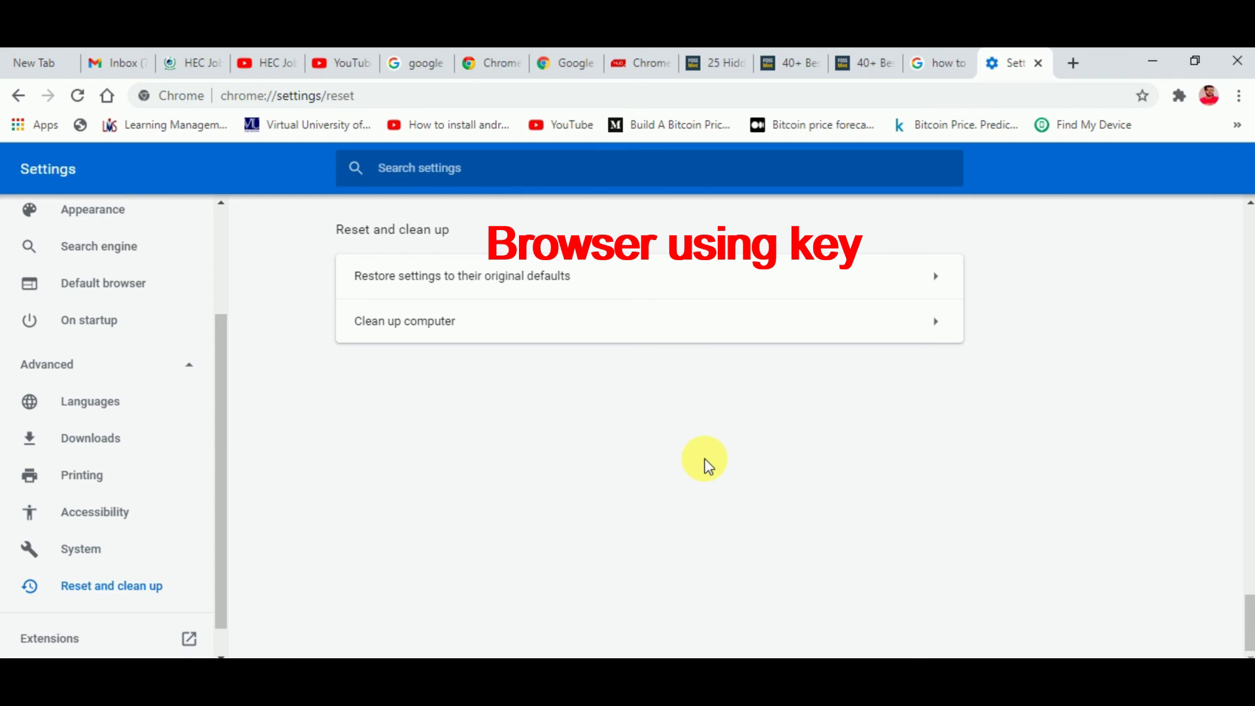
- Switch to the third tab, HEC Jobs, and the Google search results tab, and return to the Settings tab
key(ctrl+3)
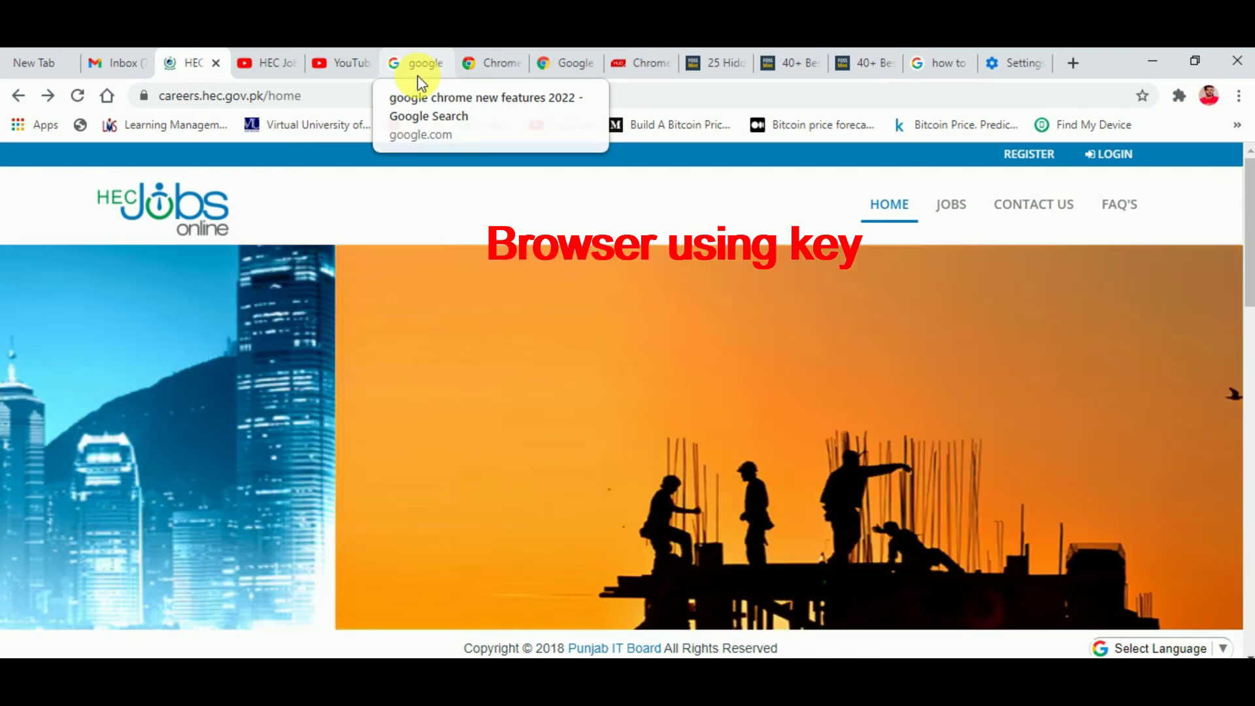
click(419, 76)
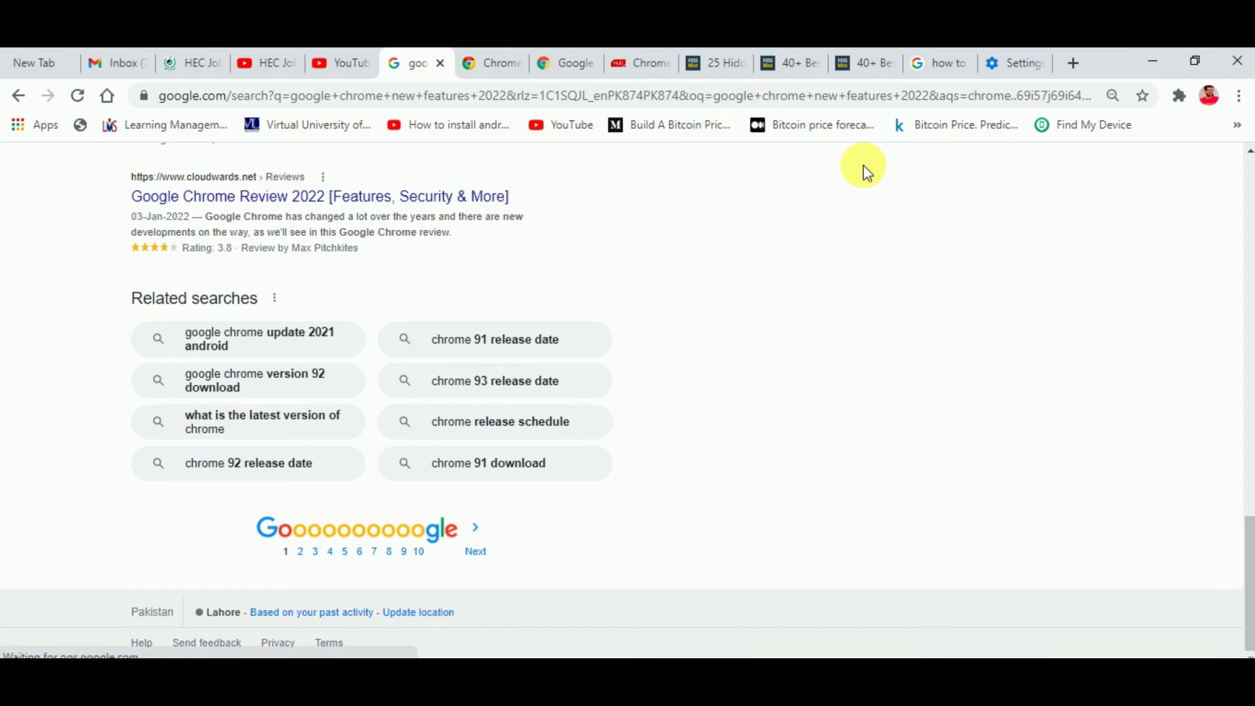
click(1023, 64)
- Open a new tab and bring up the On startup section of the browser settings
click(1074, 63)
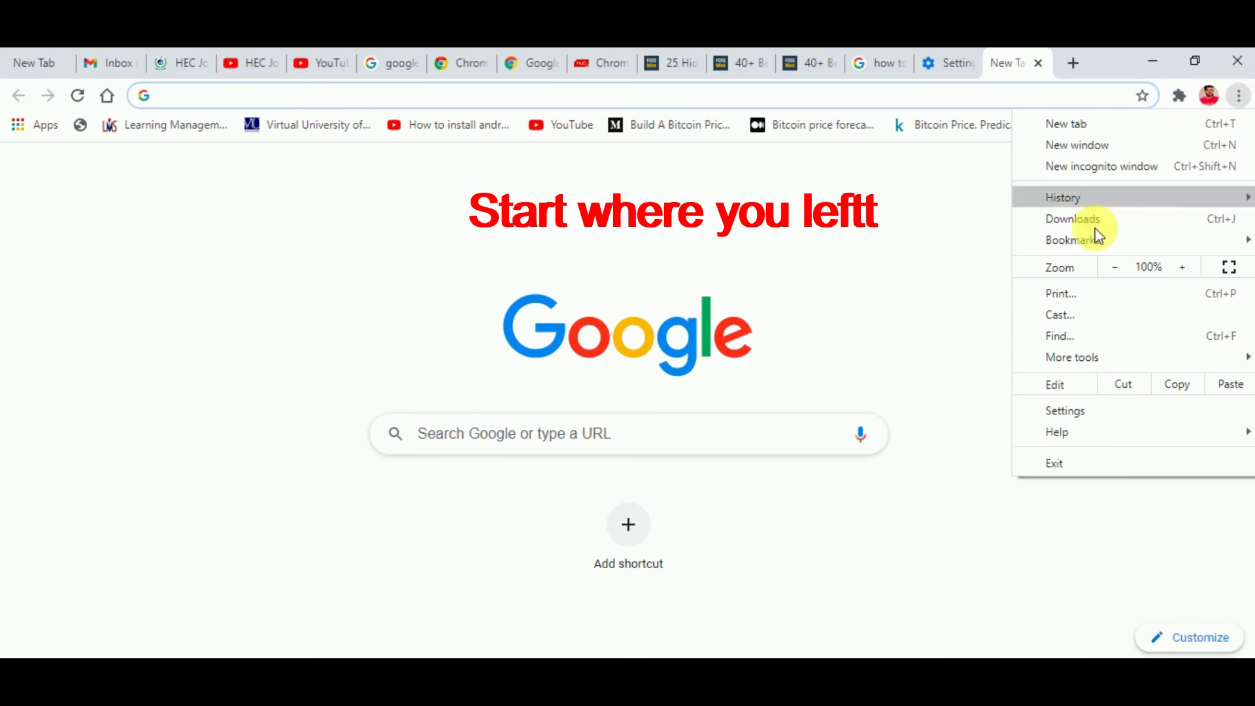
mouse_move(1075, 364)
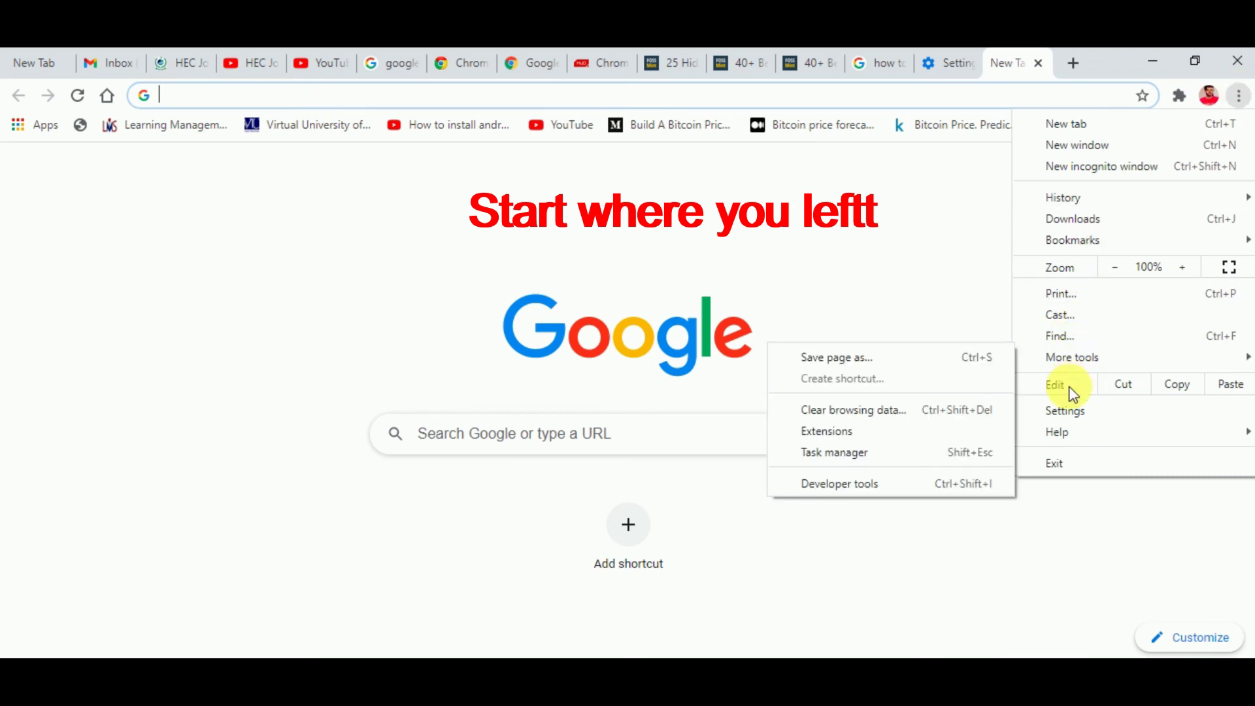
click(1064, 409)
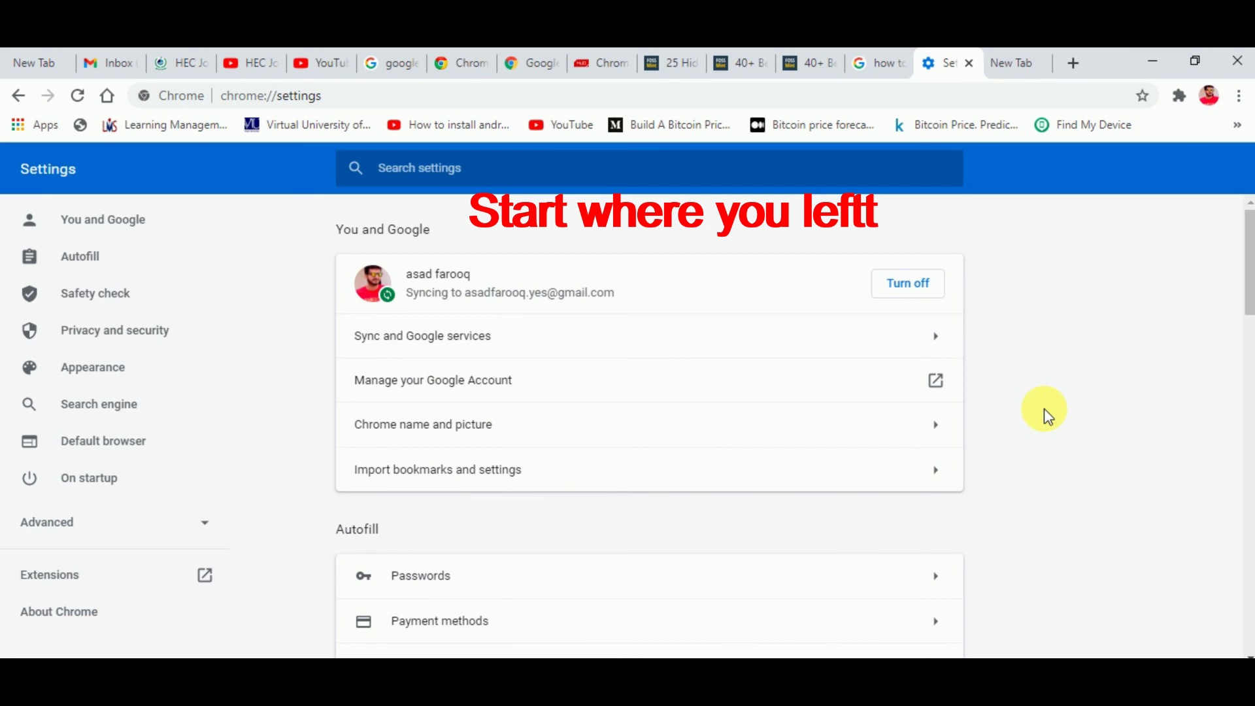
click(104, 479)
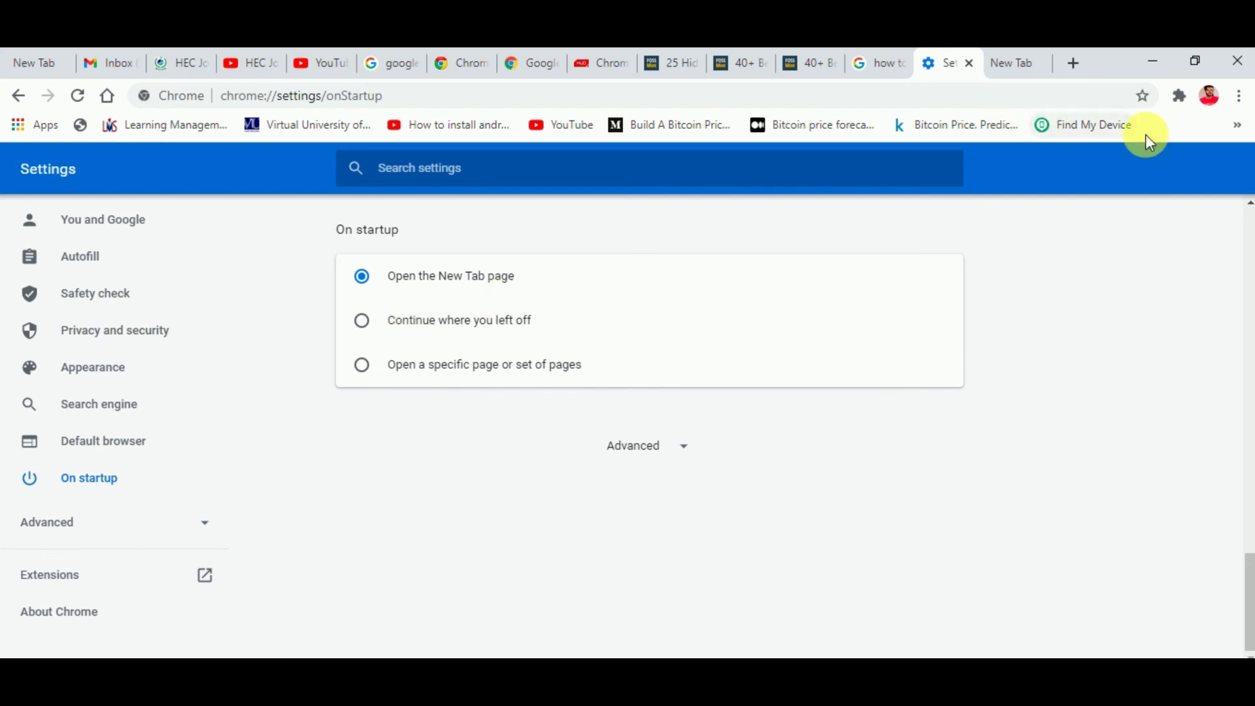
- Return to the New Tab page and search Google for the sum 4+6
click(1048, 68)
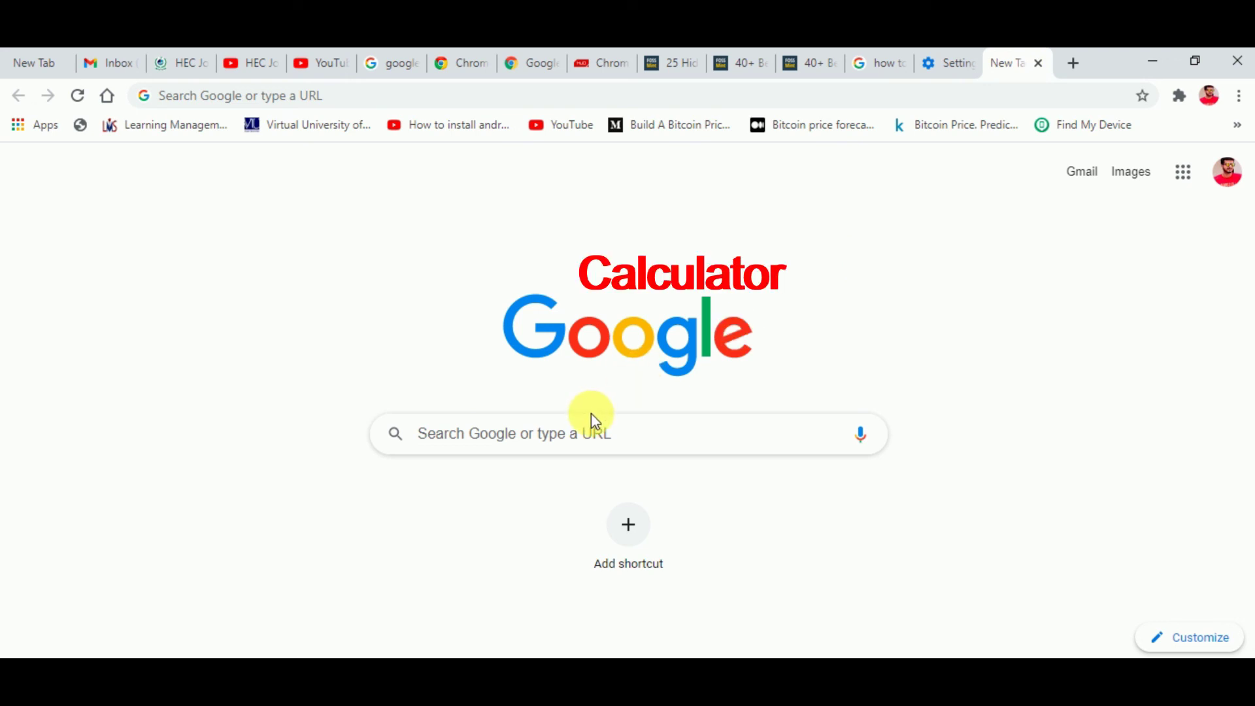
click(566, 440)
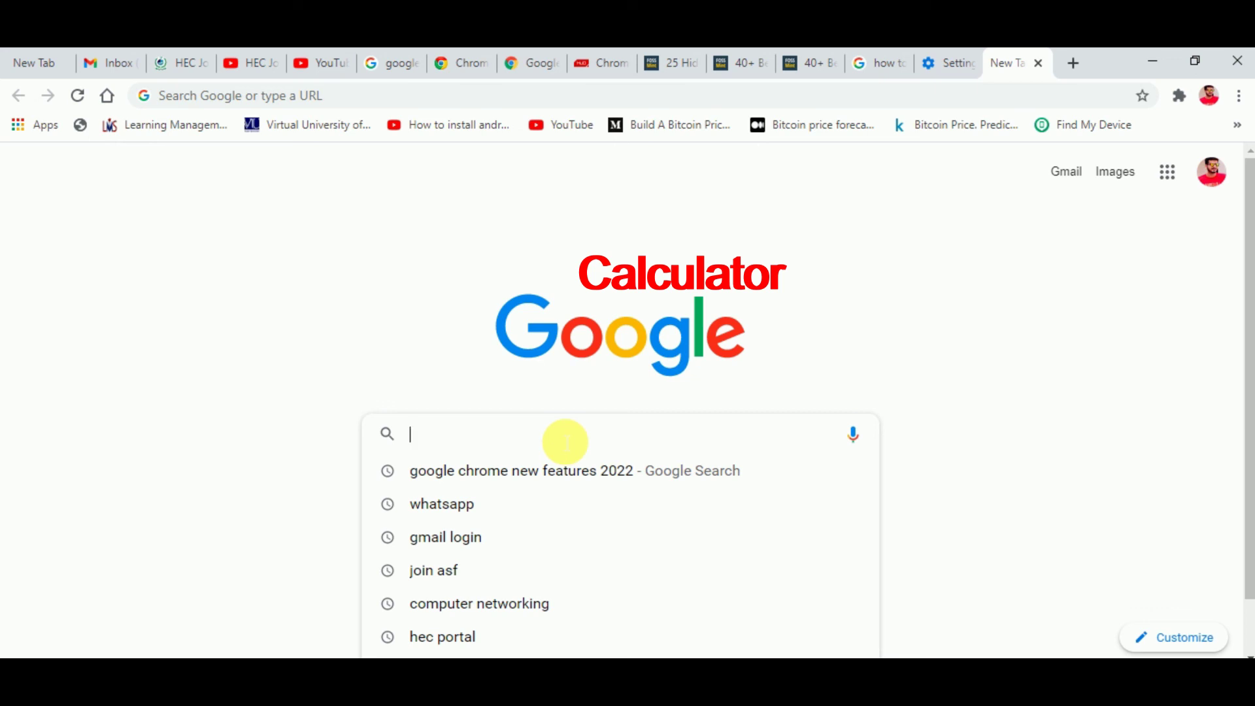
text(4+)
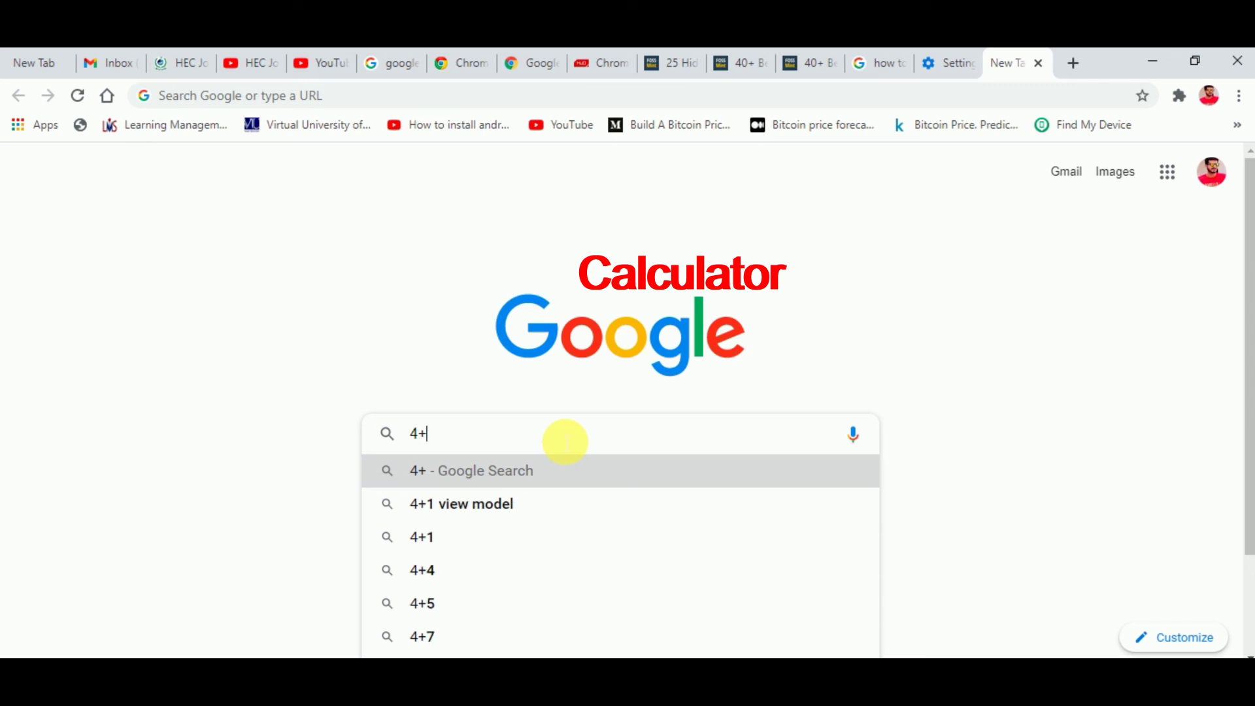
text(6)
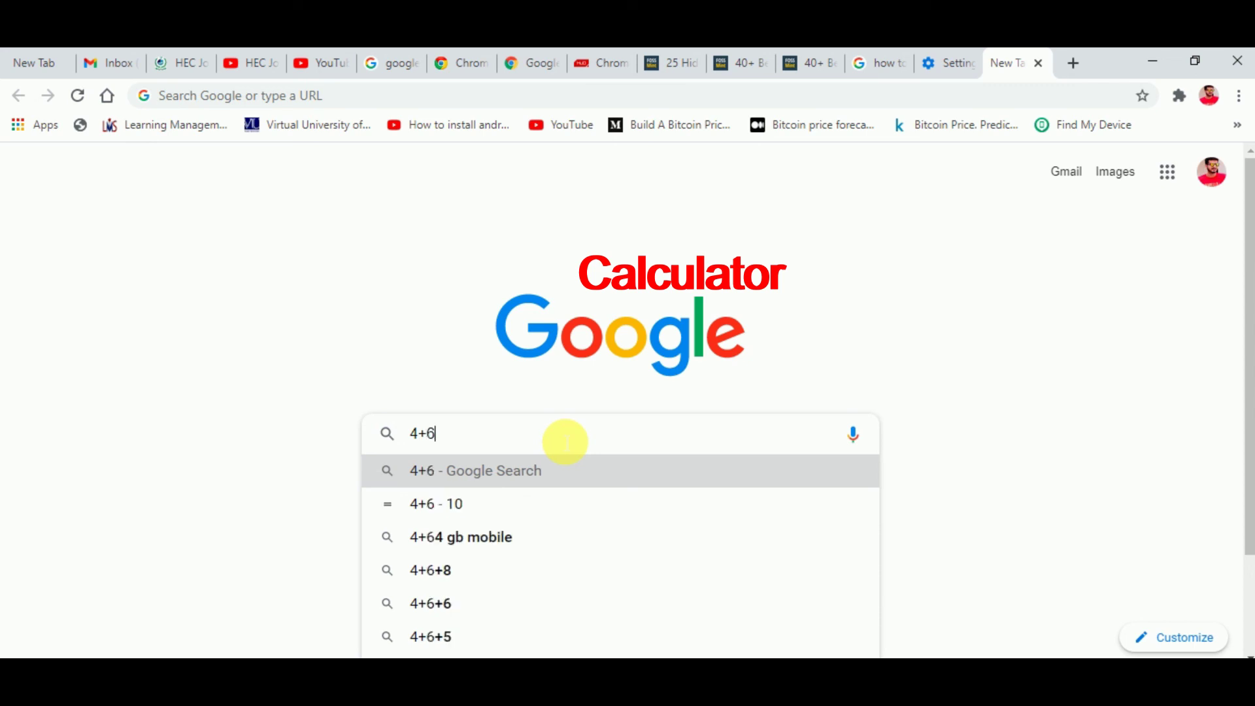
key(Return)
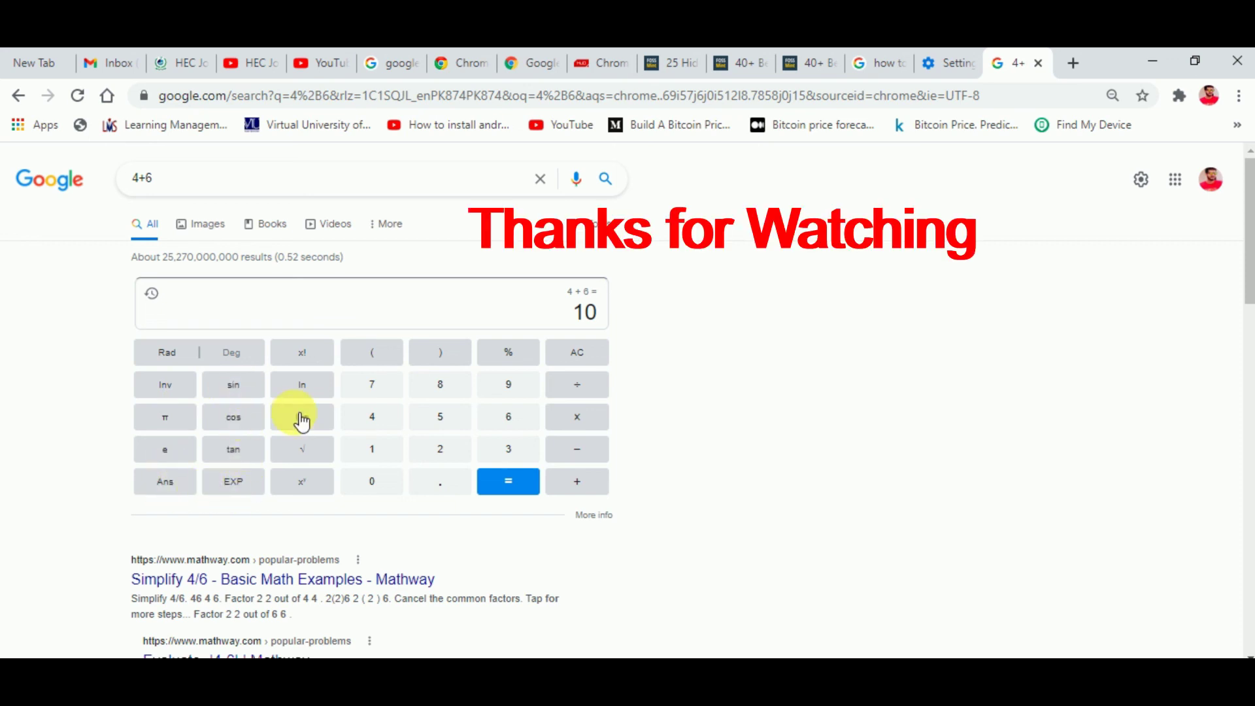
- Multiply 4 by the previous answer (Ans) in Google's on-page calculator
click(389, 425)
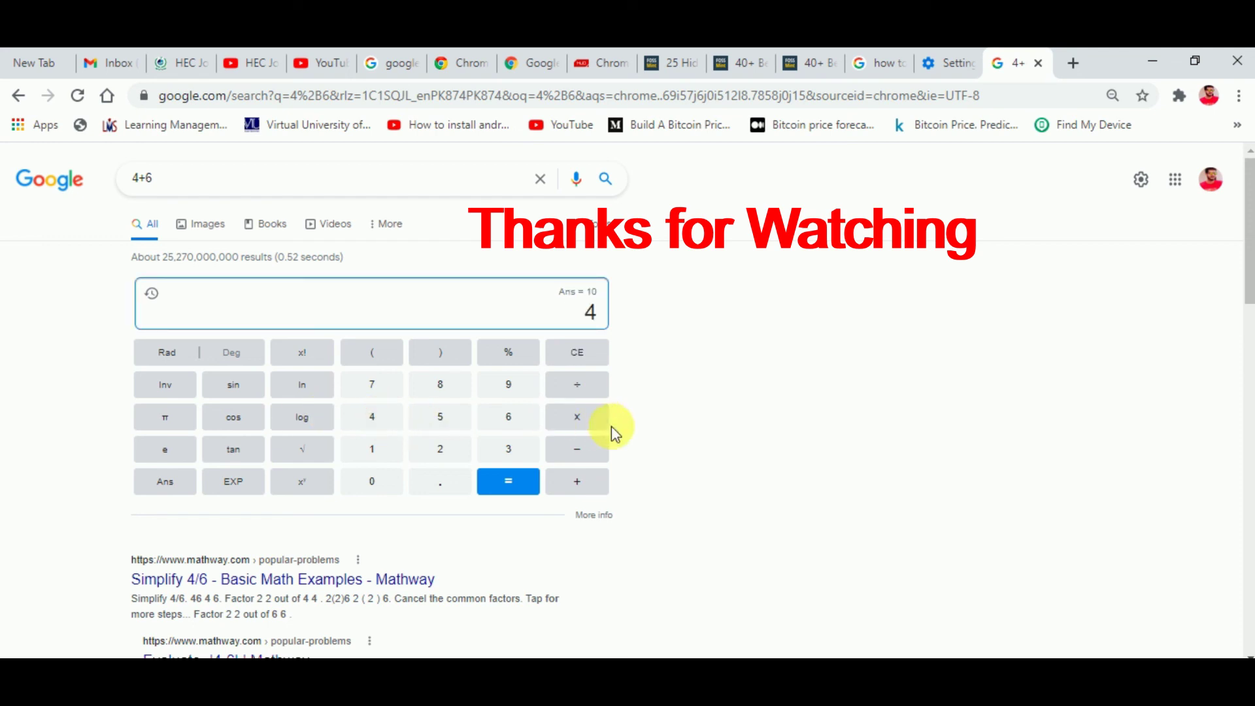
click(587, 420)
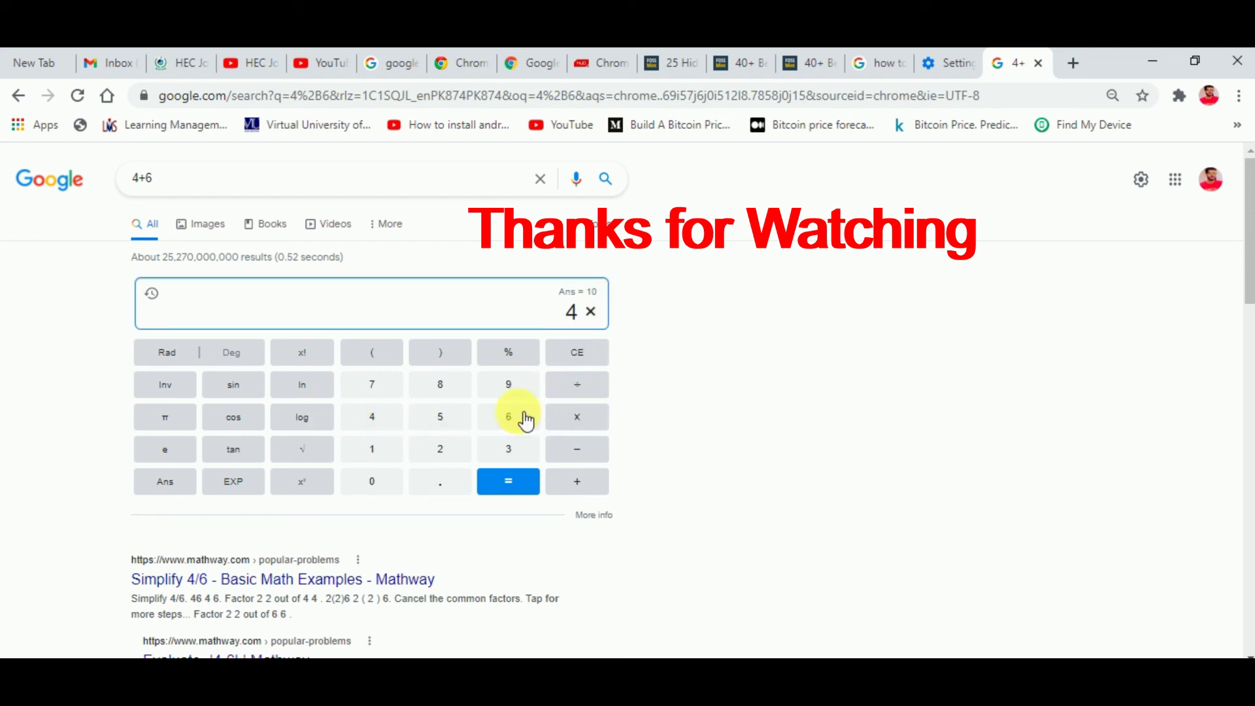
click(178, 489)
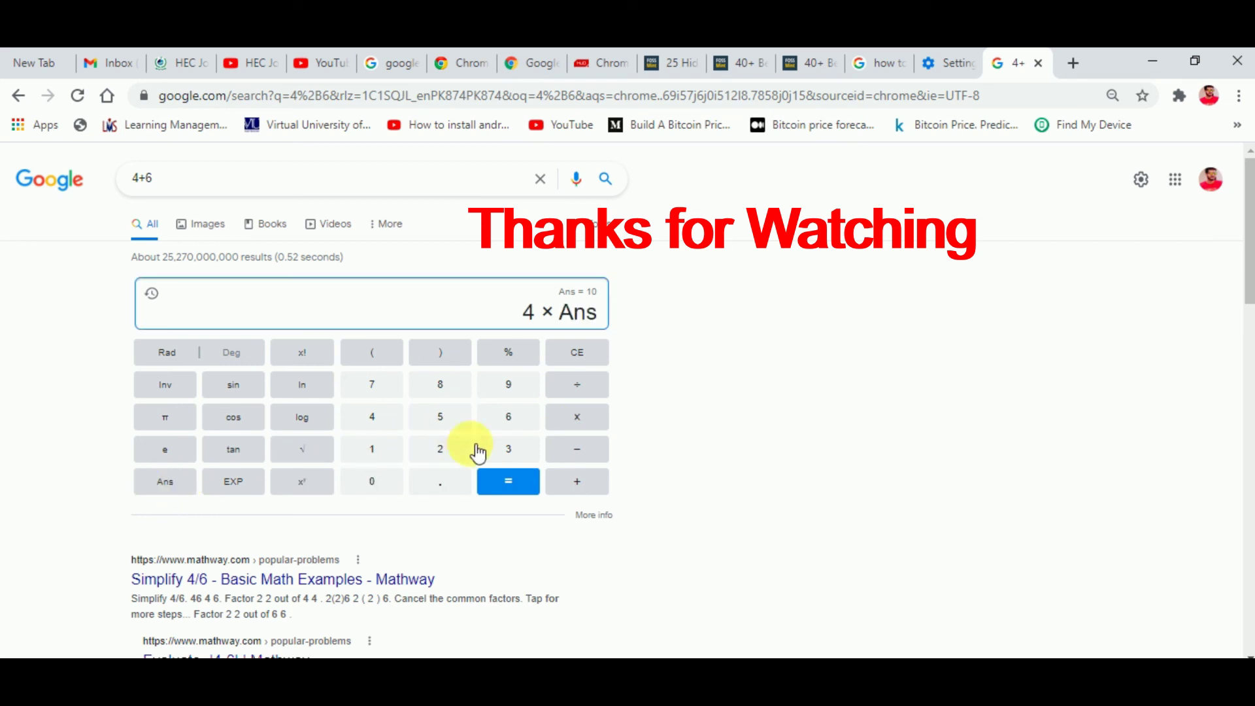
click(509, 482)
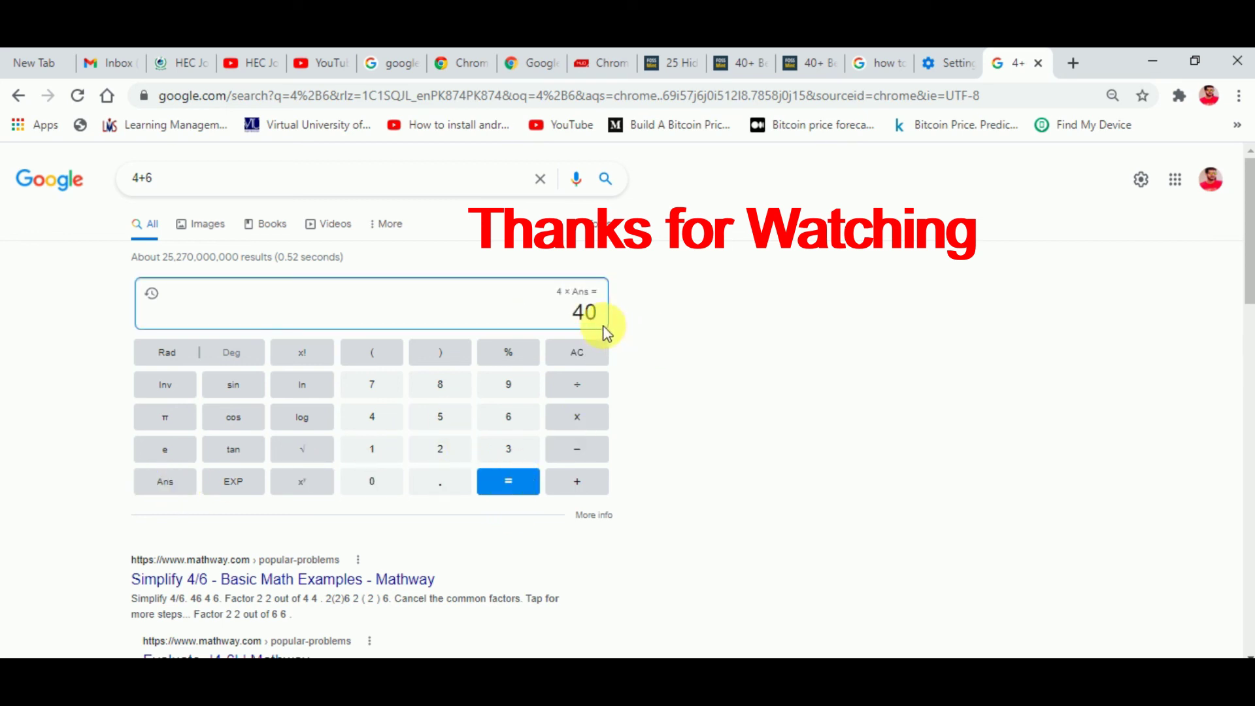